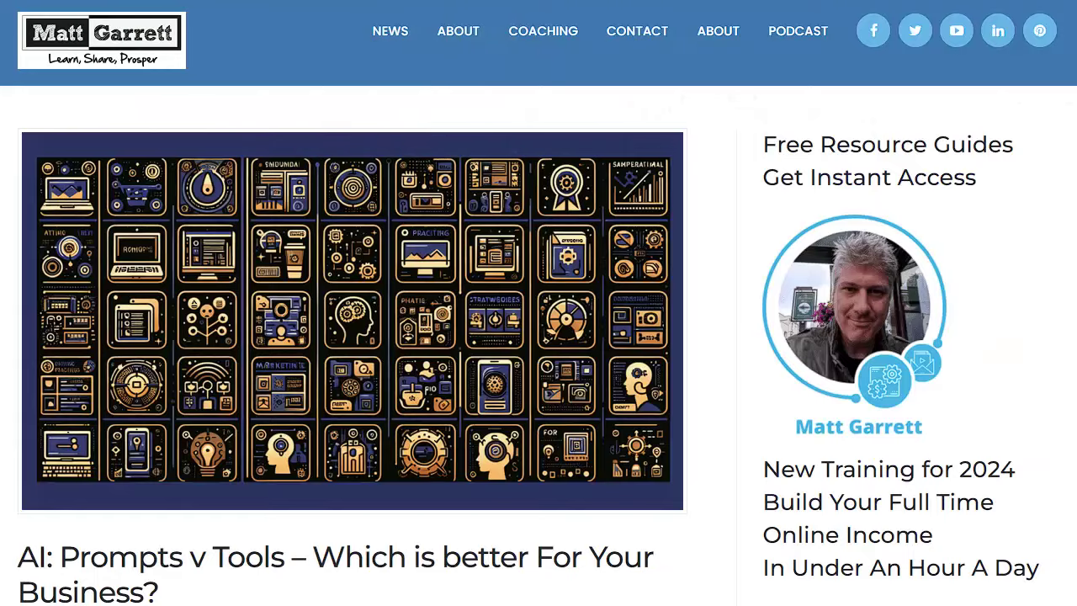
Copy the blog text from 'The Pros & Cons:' through 'before you commit.'.
scroll(333, 300, down, 9)
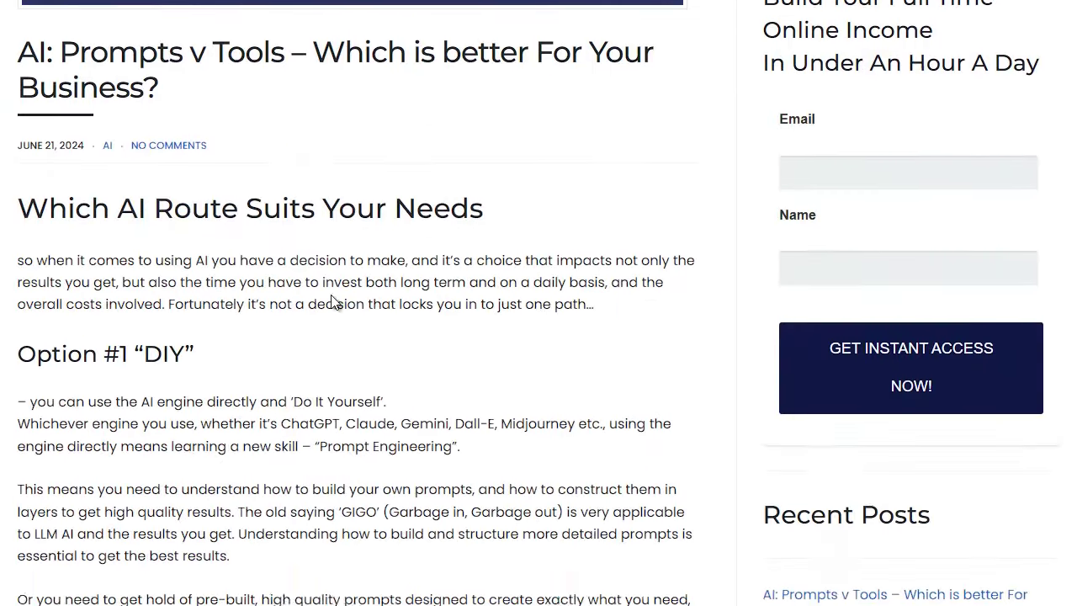
scroll(332, 296, down, 7)
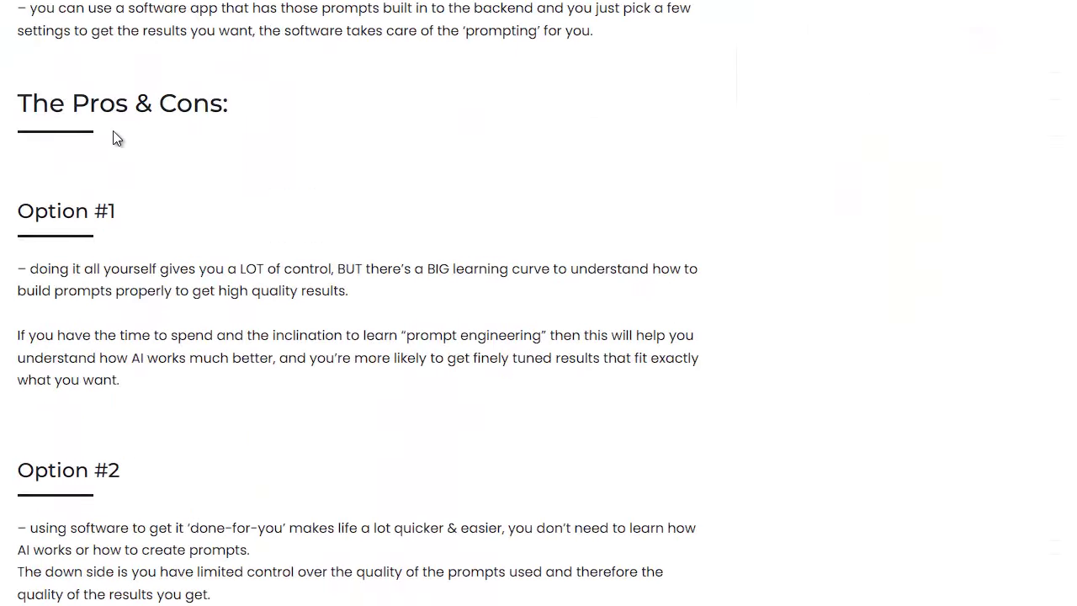
drag(20, 104, 724, 287)
scroll(725, 287, down, 2)
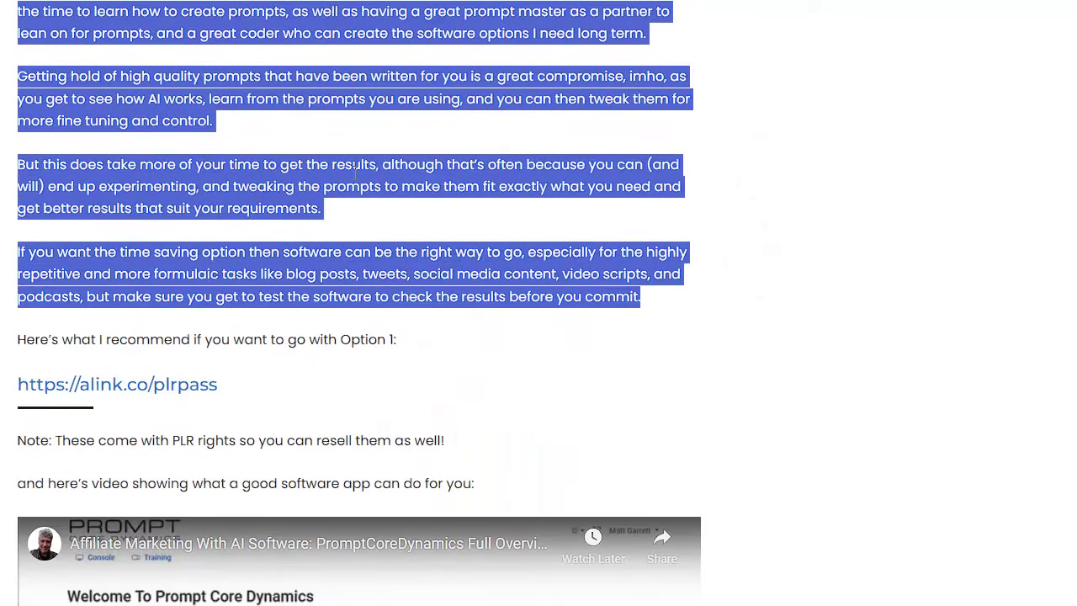
right_click(431, 171)
click(471, 185)
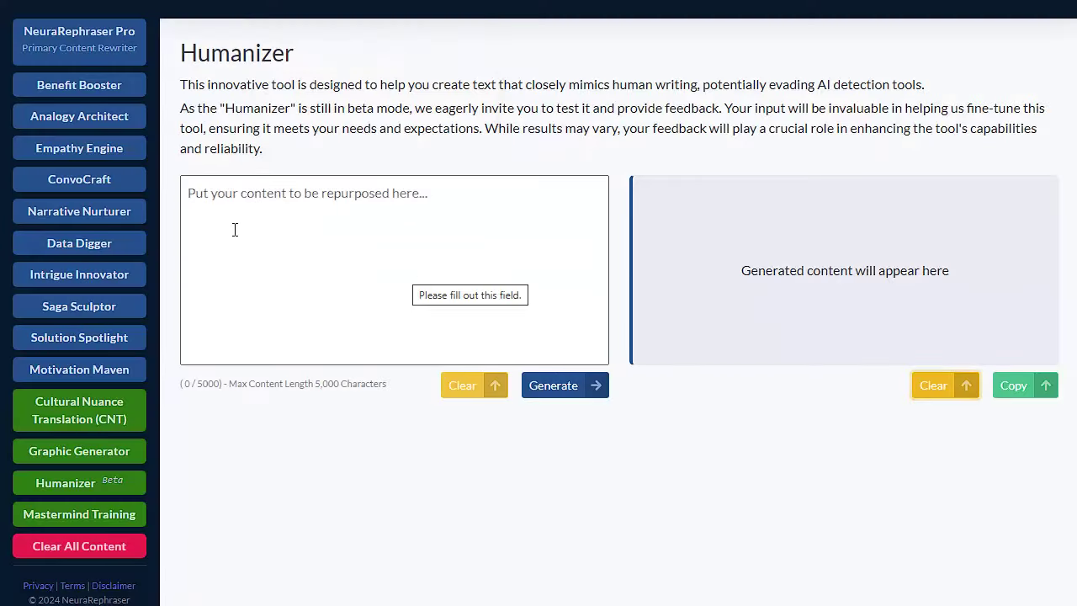
Paste the copied blog text into the Humanizer and generate a humanized rewrite.
click(237, 203)
key(ctrl+v)
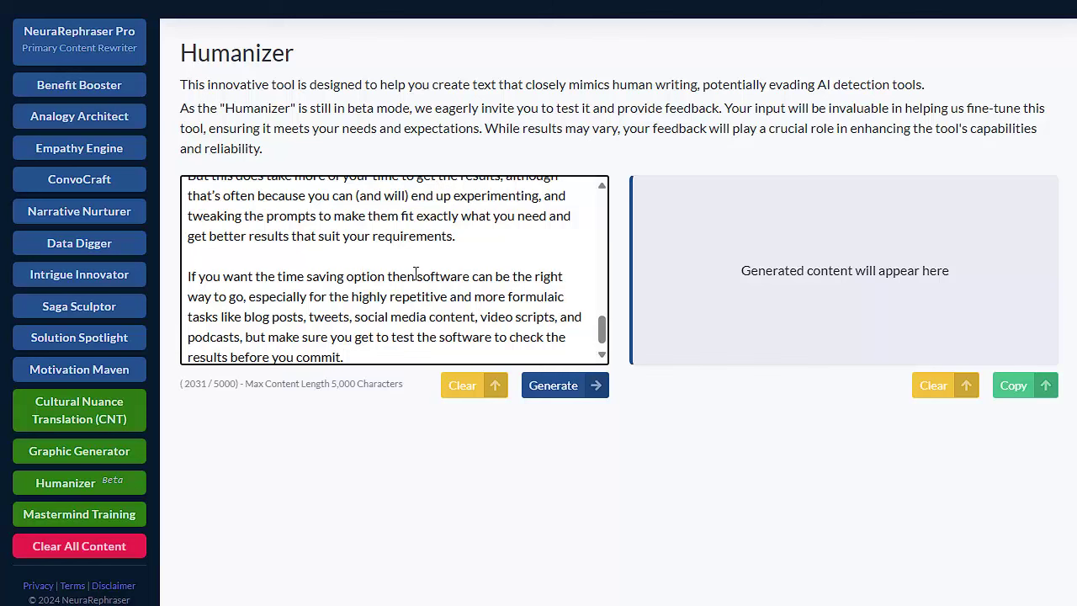
click(555, 385)
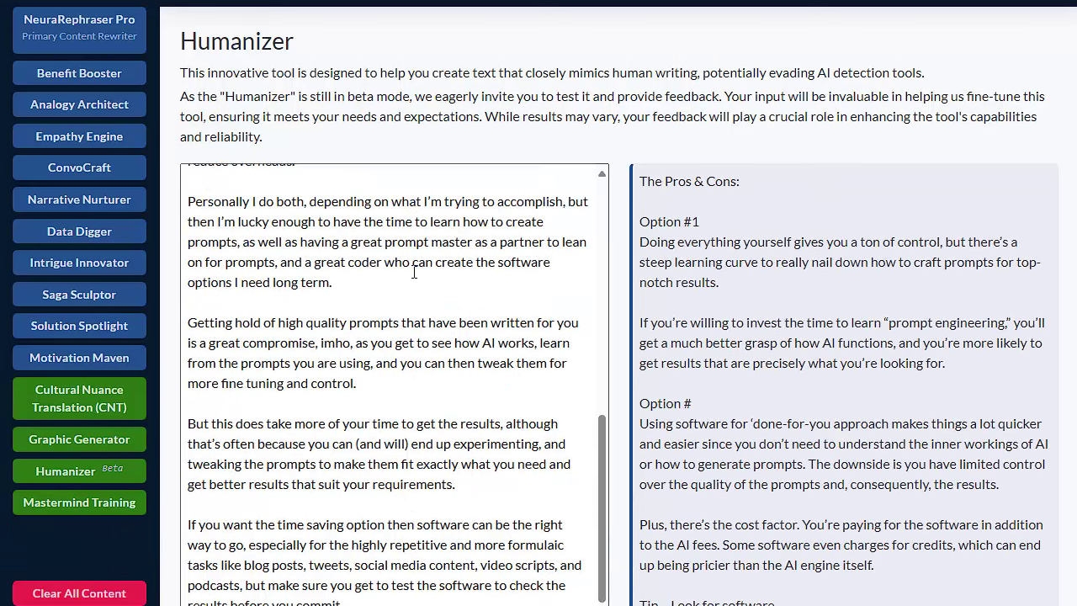
scroll(414, 271, down, 2)
scroll(414, 271, down, 4)
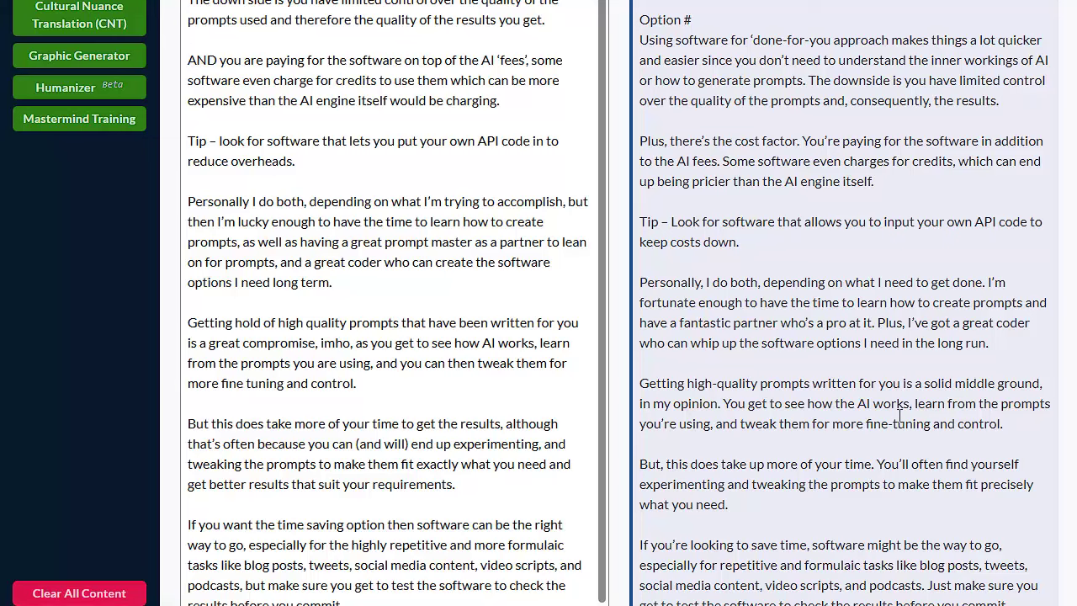
scroll(588, 420, down, 1)
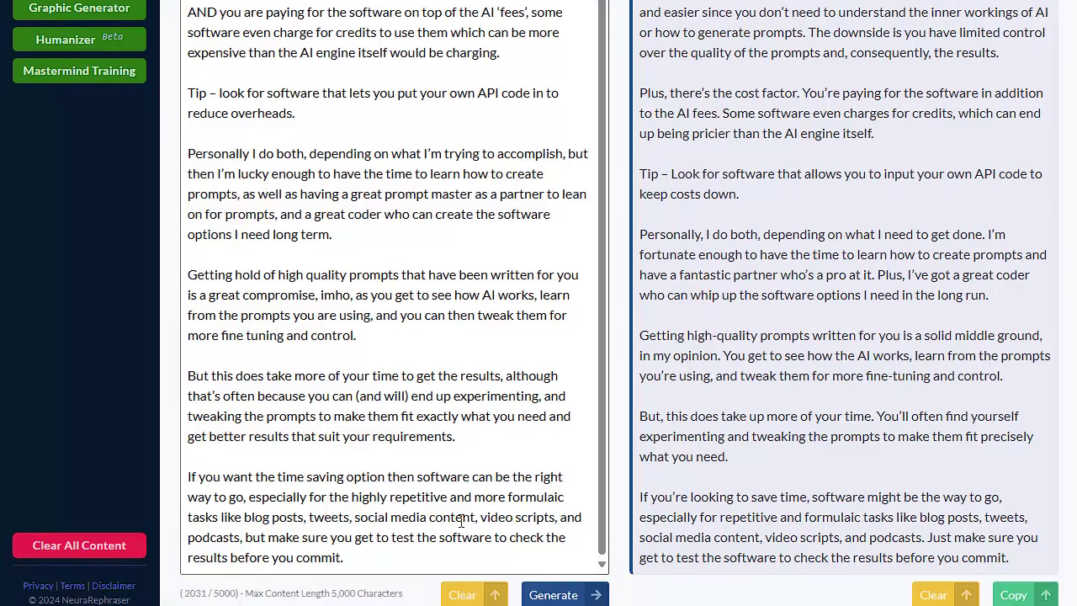
Paste the original 363-word article into Originality.ai's New Content Scan box.
click(504, 1)
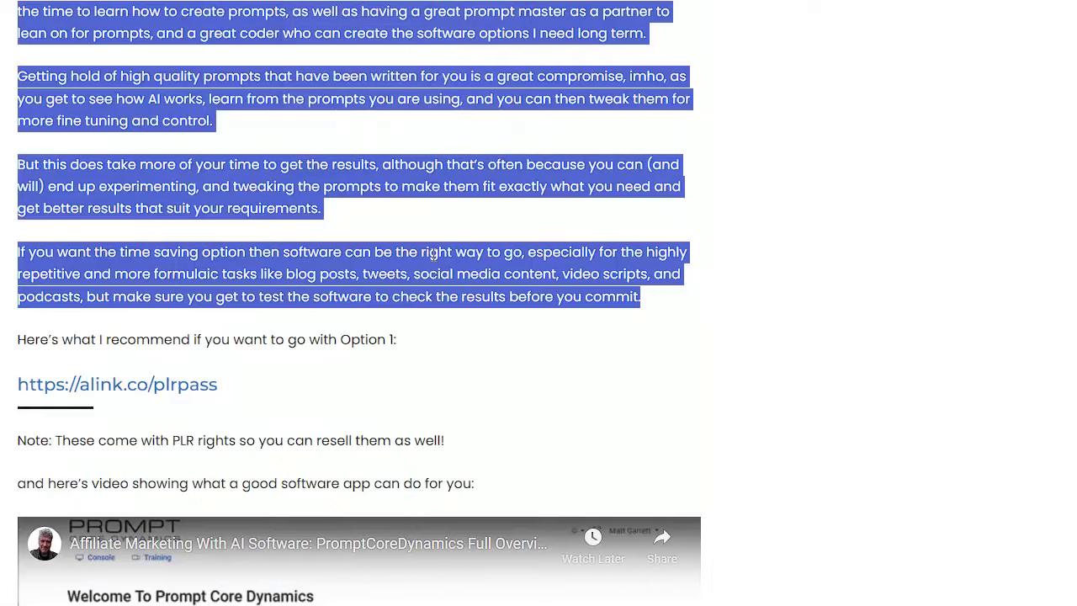
scroll(402, 160, up, 3)
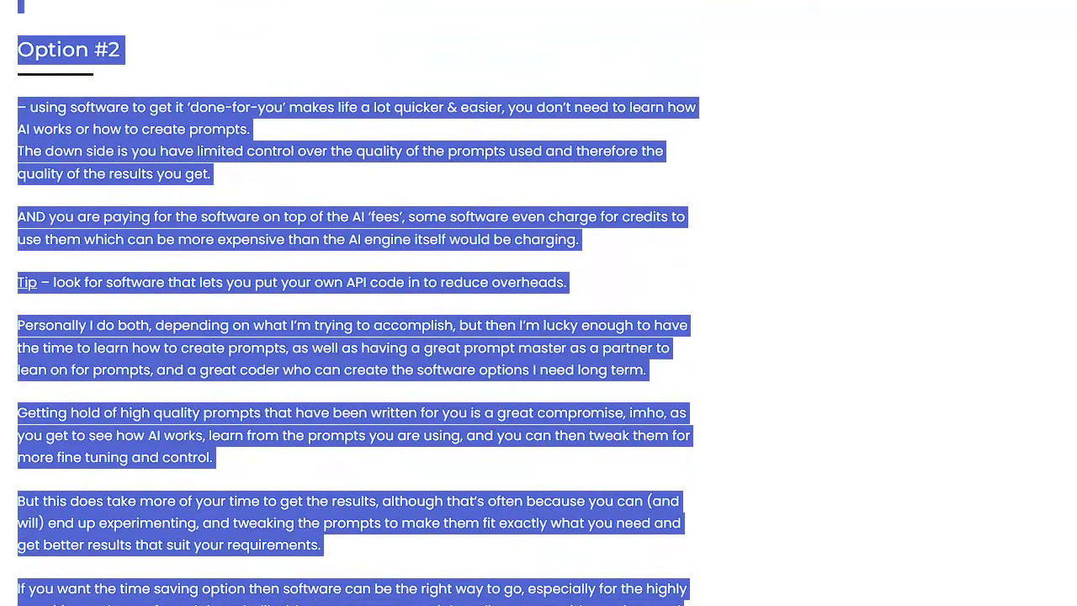
click(354, 1)
click(353, 448)
key(ctrl+v)
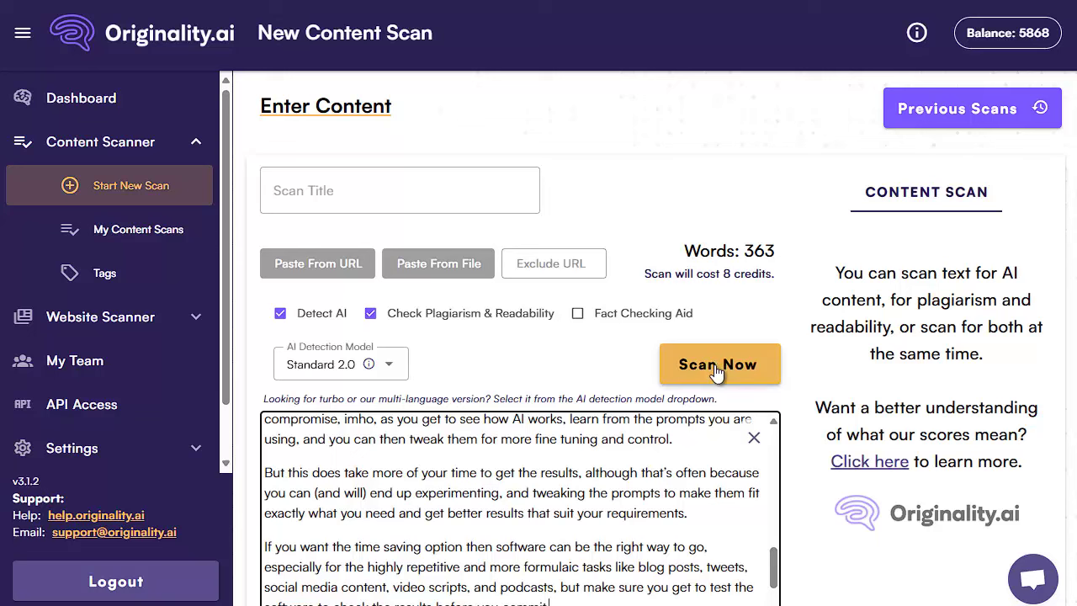
Scan the original article in Originality.ai, getting 100% Original and 0% AI.
click(715, 367)
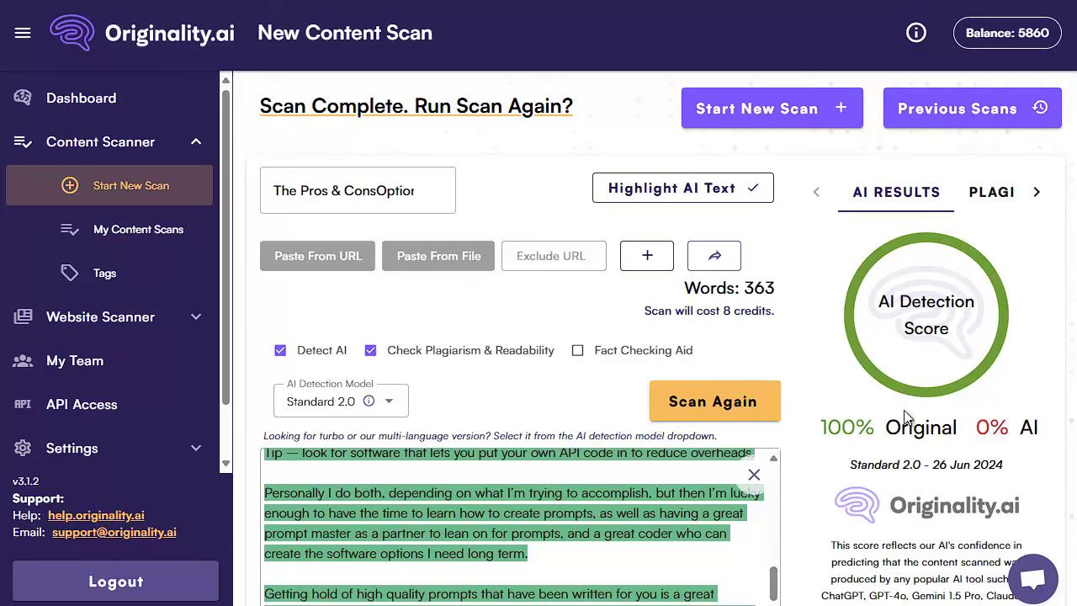
scroll(833, 396, down, 1)
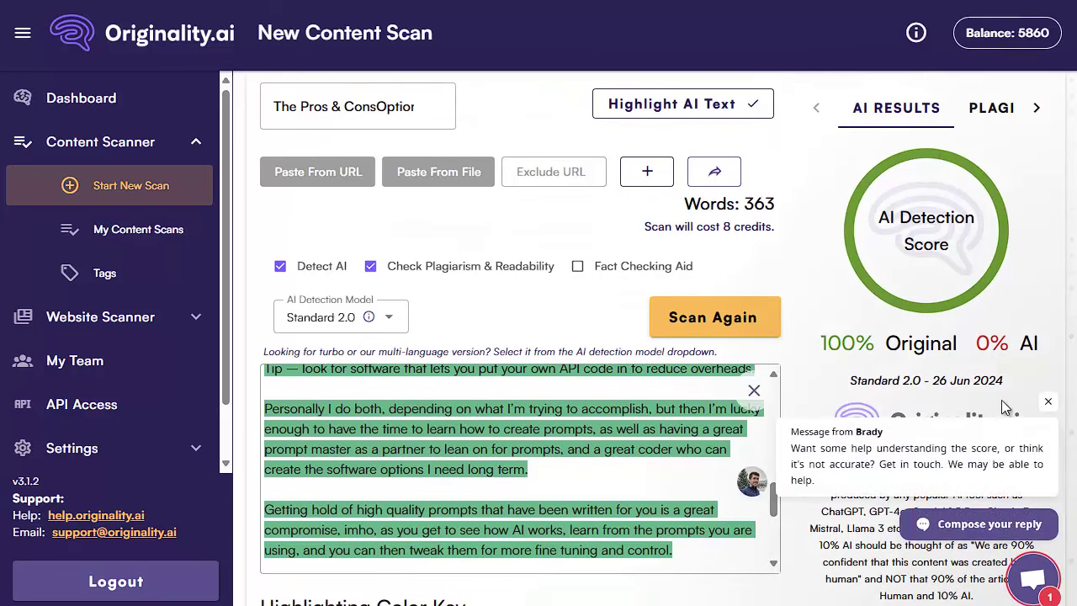
click(1047, 402)
scroll(534, 490, up, 1)
scroll(533, 490, up, 5)
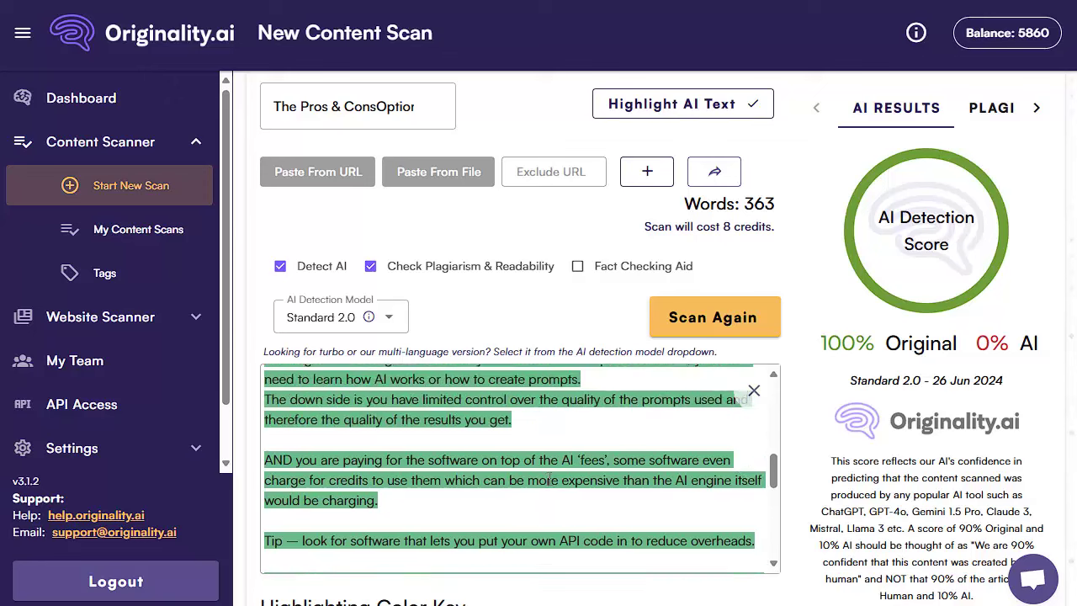
Copy NeuraRephraser's humanized rewrite from the output panel.
scroll(620, 457, up, 4)
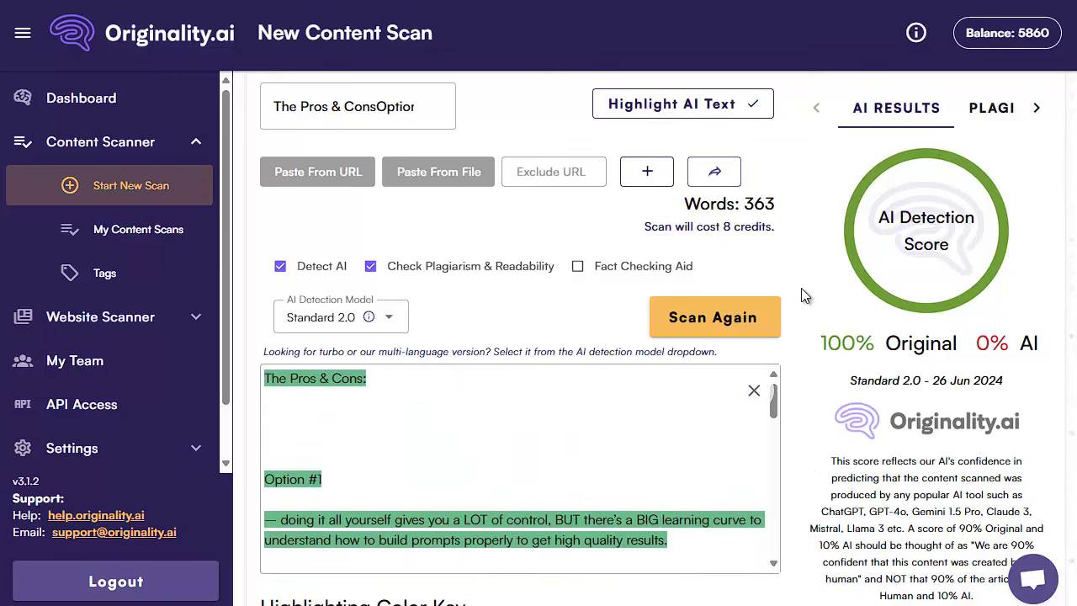
click(286, 2)
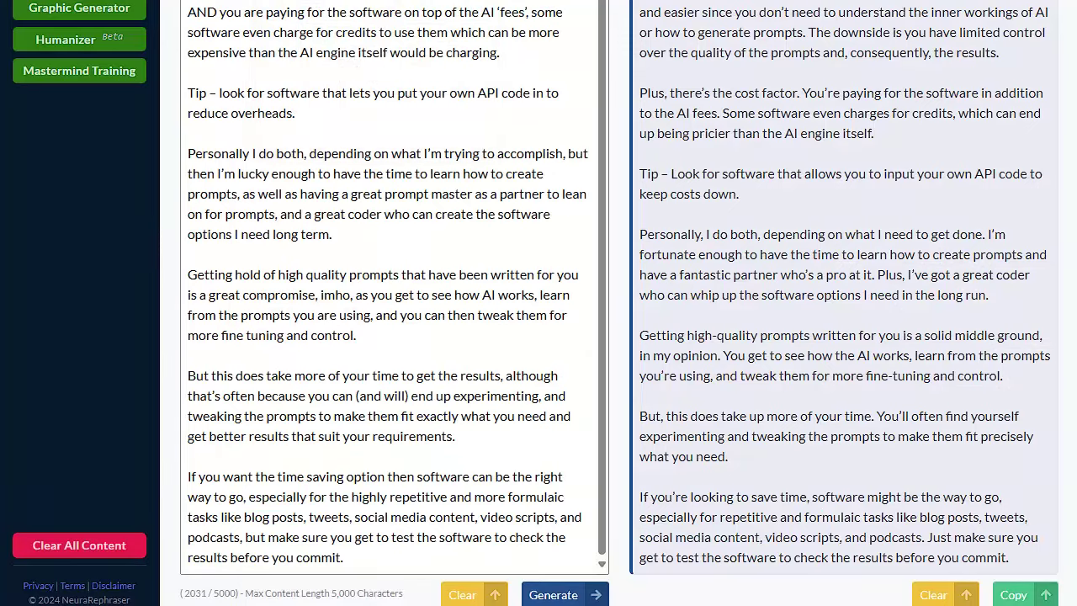
click(1011, 596)
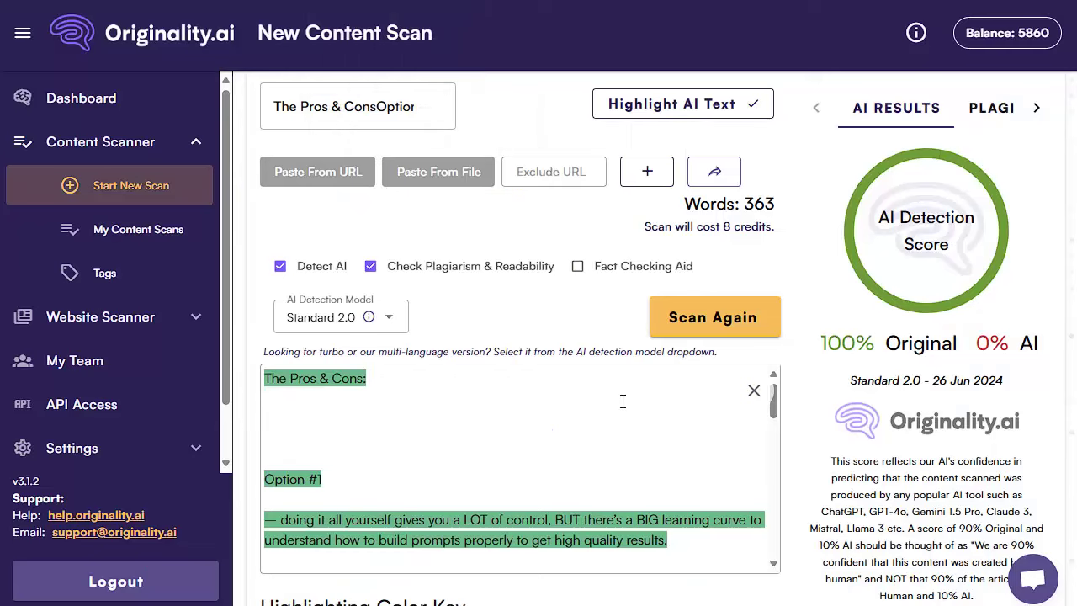
Replace the scanned text with the 316-word humanized rewrite and rescan: 67% Original, 33% AI.
click(540, 422)
key(ctrl+a)
key(BackSpace)
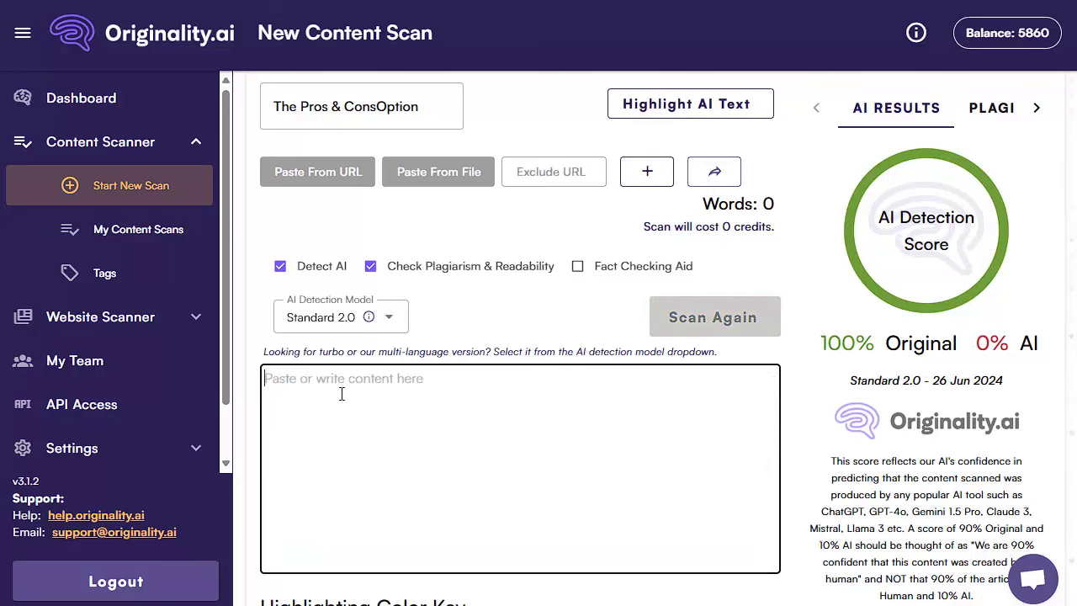
key(ctrl+v)
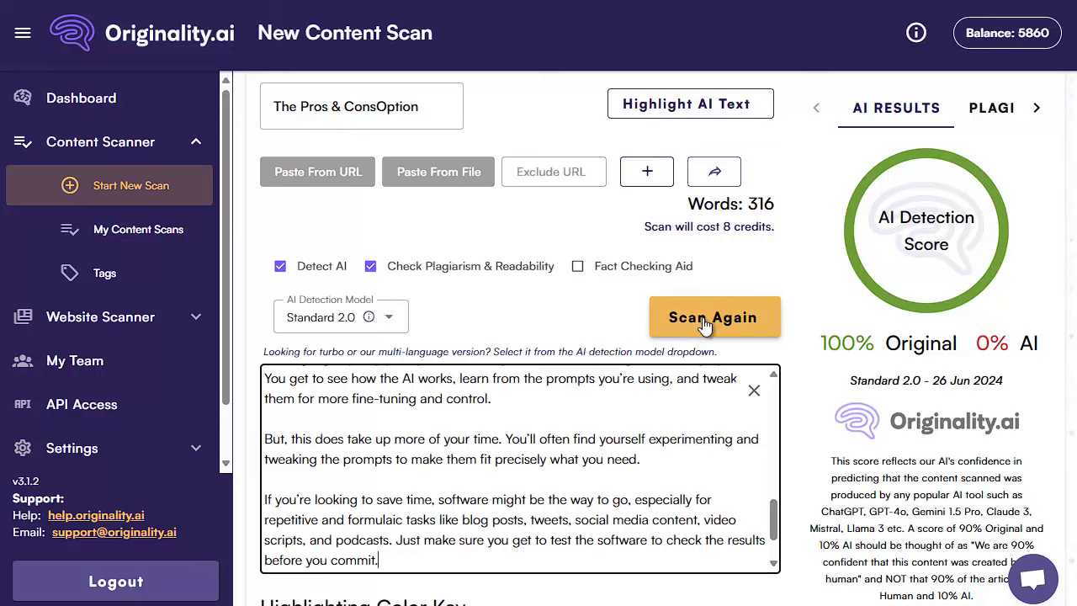
click(705, 323)
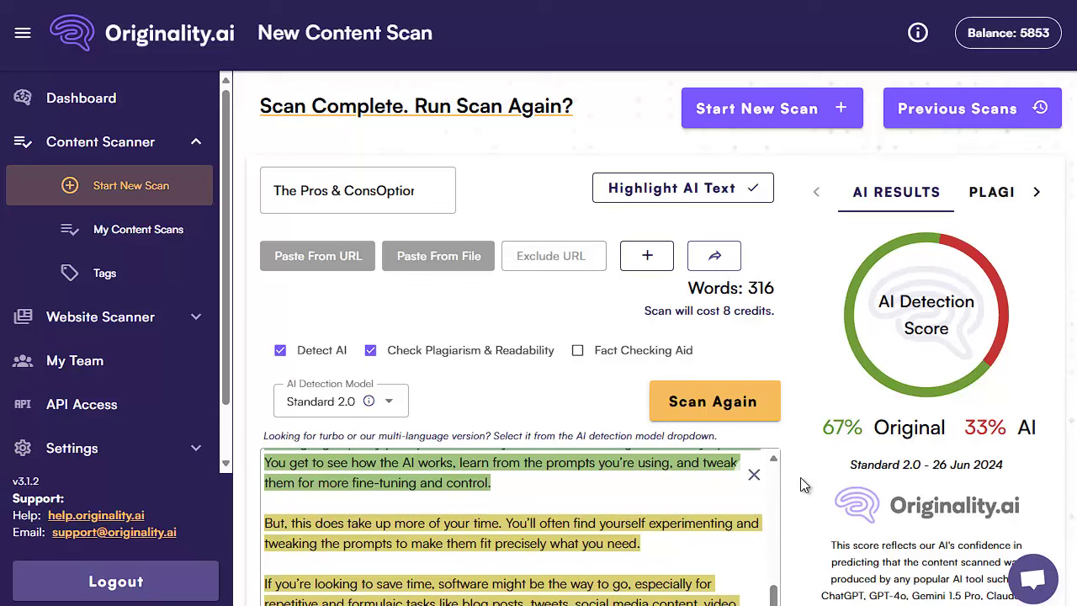
click(319, 2)
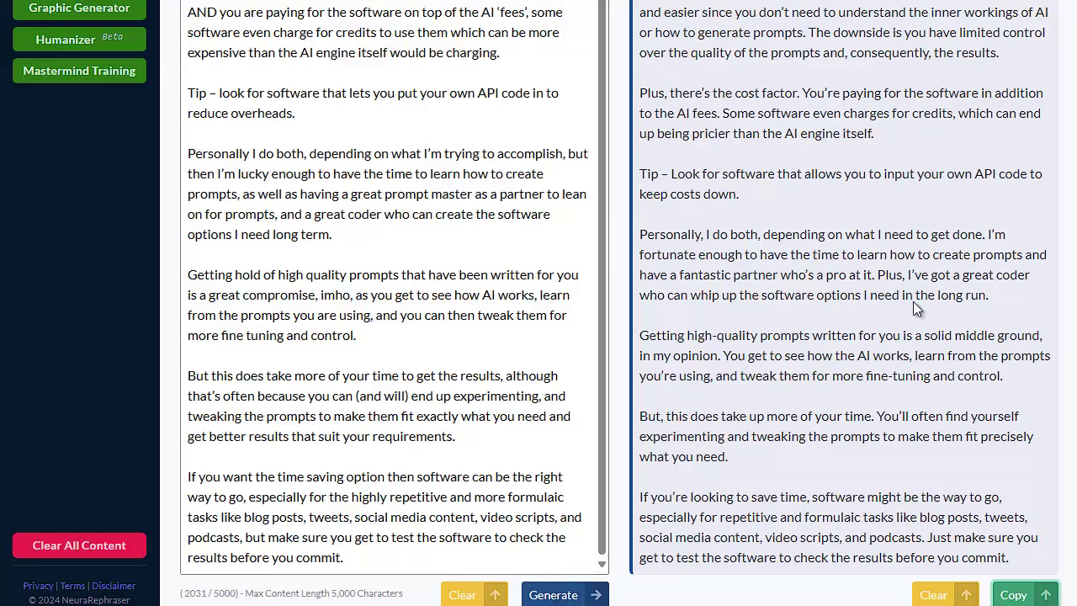
Feed the first rewrite back into the Humanizer, generate a more casual second rewrite, and copy it.
click(1014, 595)
click(467, 336)
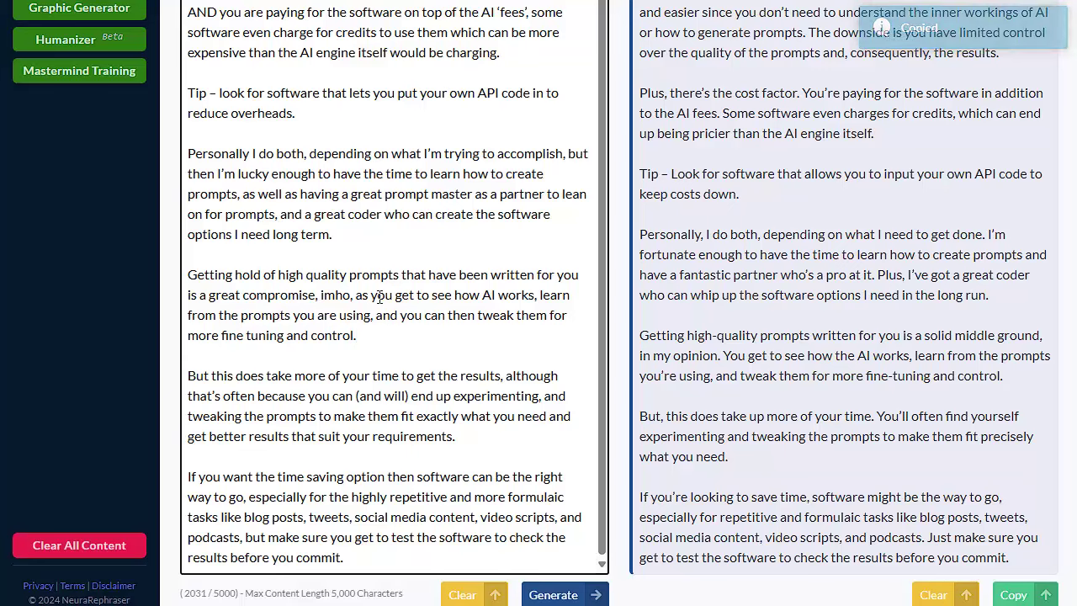
key(ctrl+a)
key(ctrl+v)
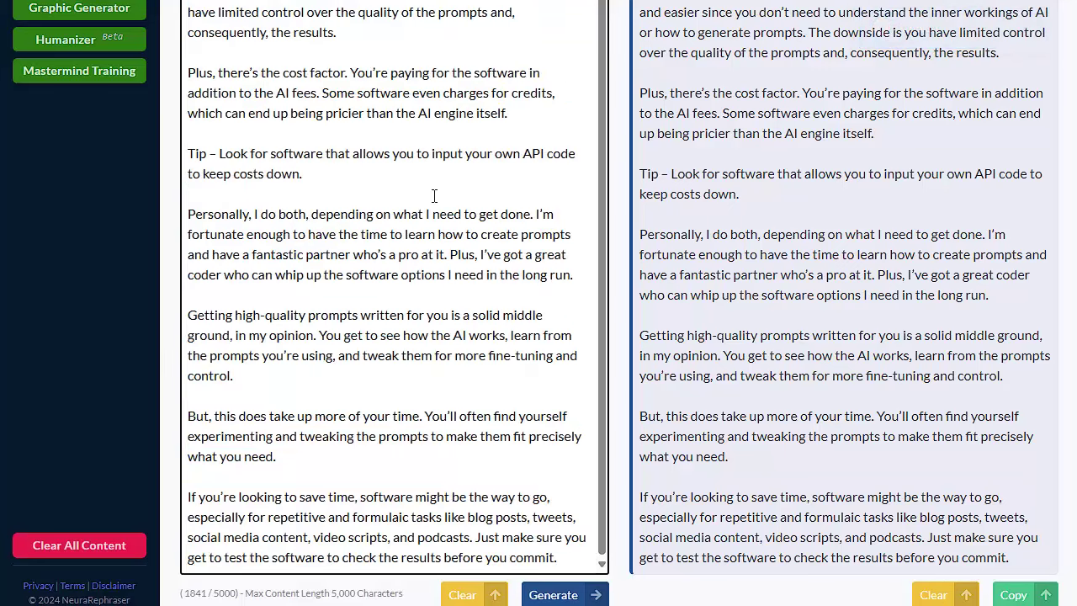
click(558, 595)
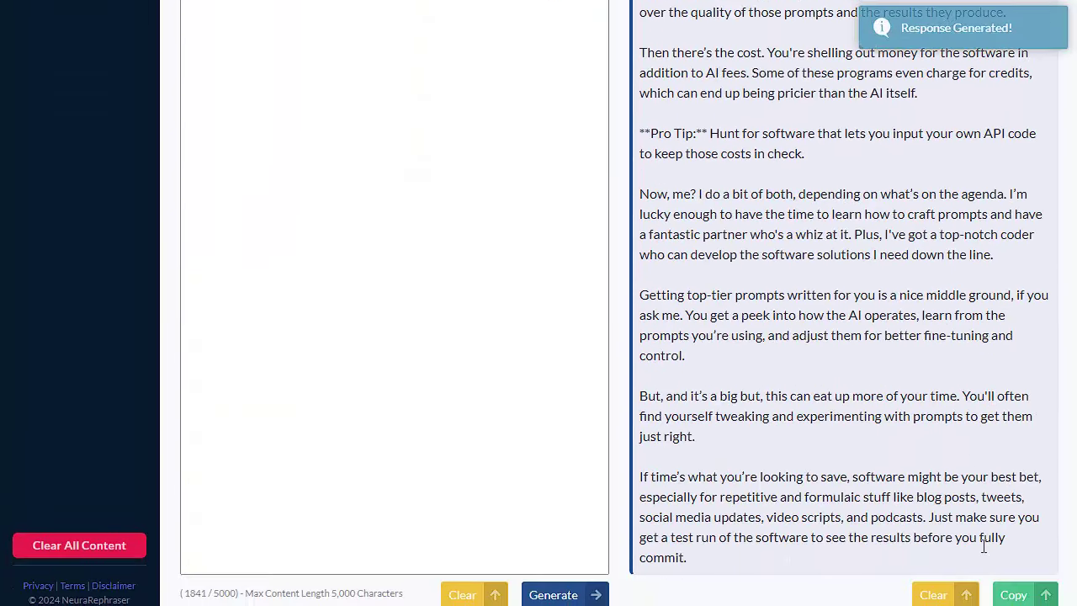
click(1012, 595)
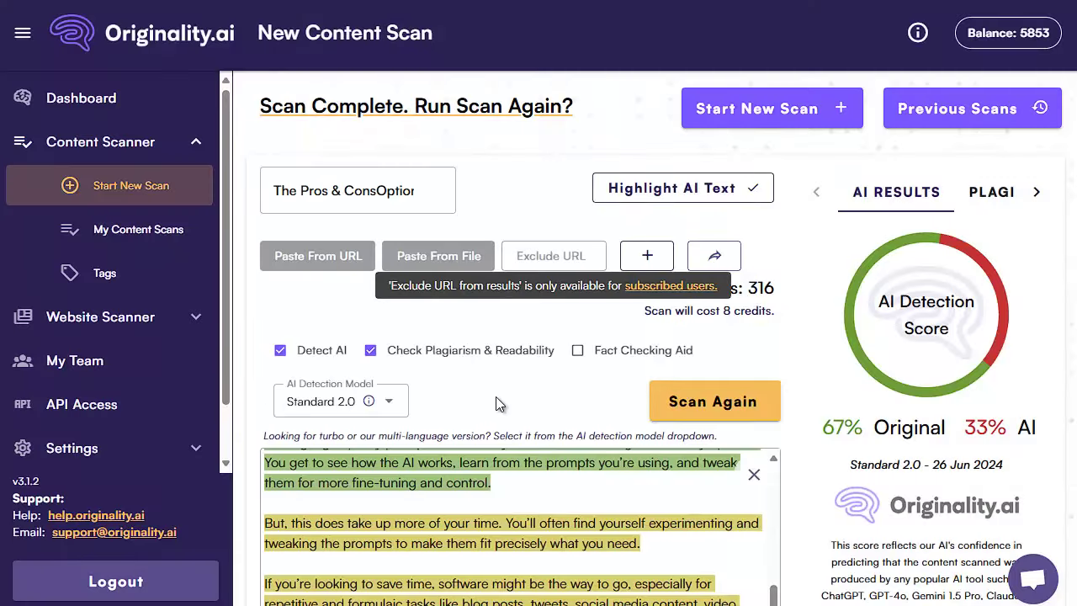
Rescan Originality.ai with the 649-word second rewrite, scoring 91% Original and 9% AI.
click(515, 513)
key(ctrl+a)
key(BackSpace)
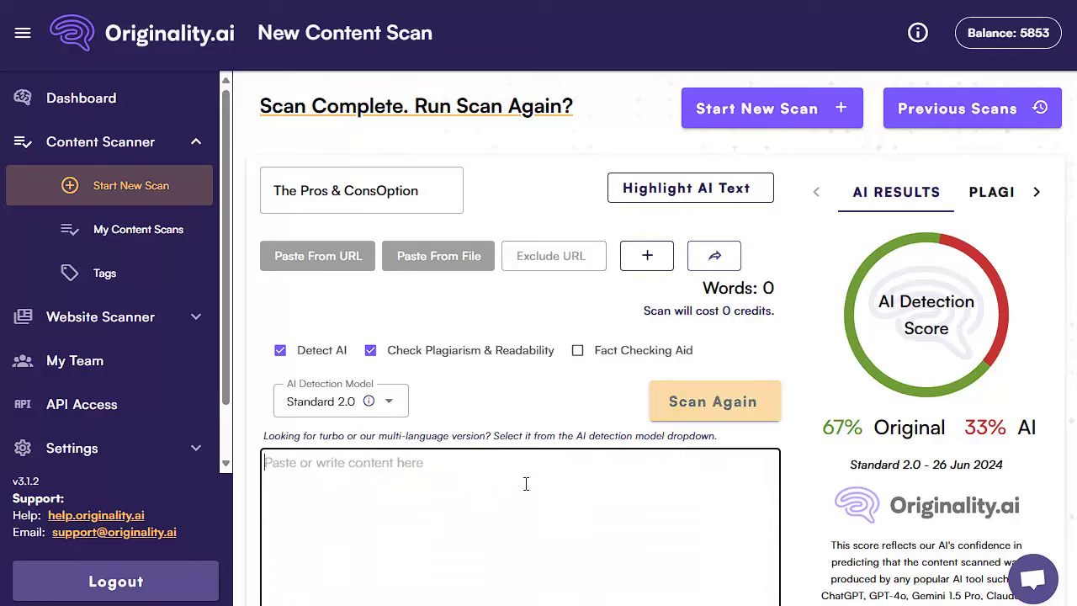
key(ctrl+v)
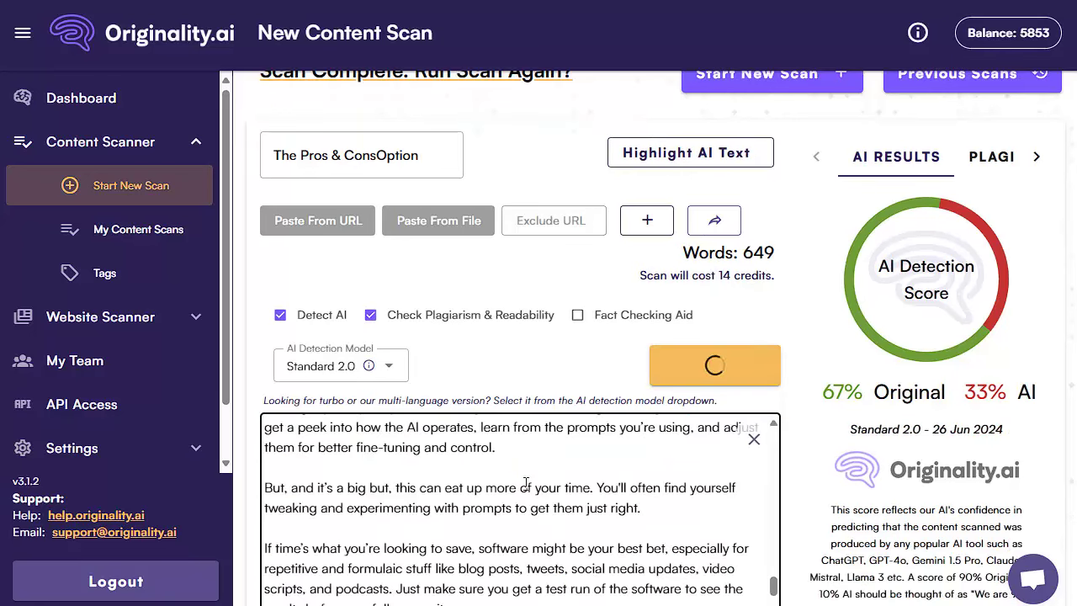
click(734, 370)
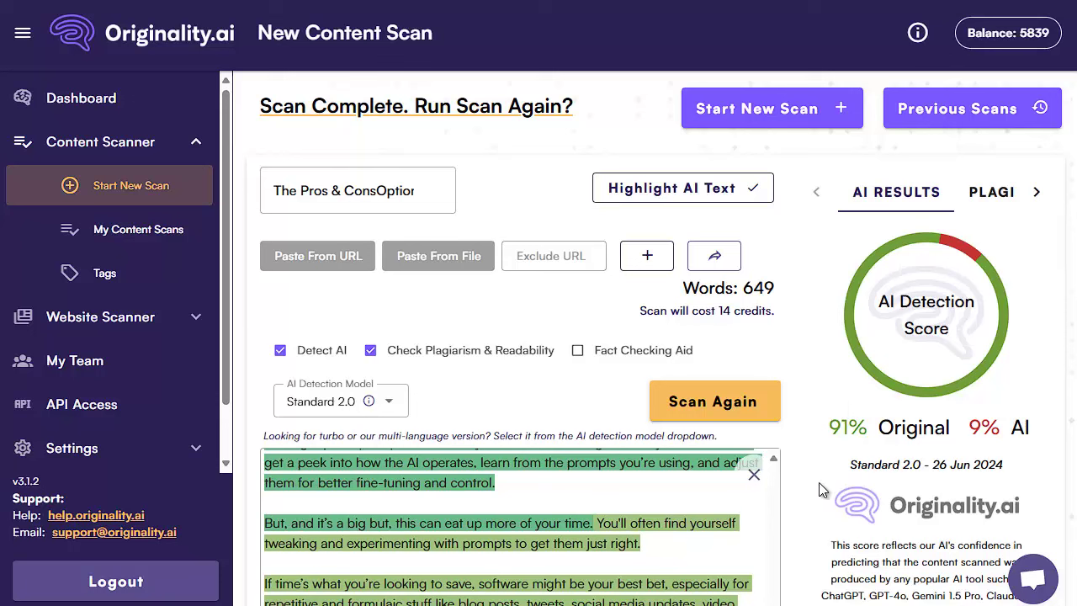
scroll(816, 471, down, 1)
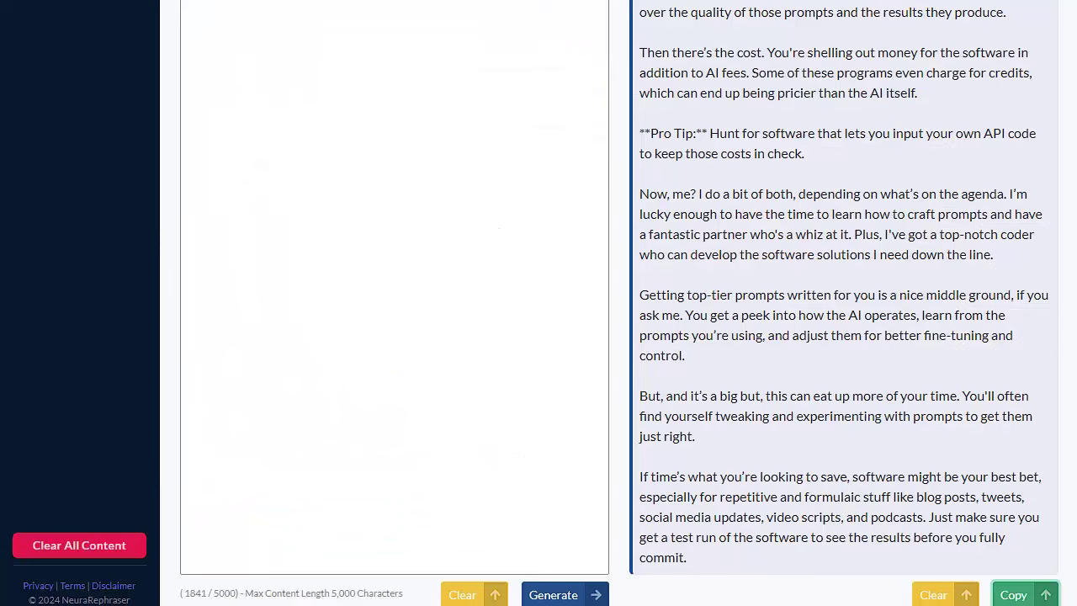
Paste the second rewrite into the Humanizer input and generate a third rewrite.
click(1028, 596)
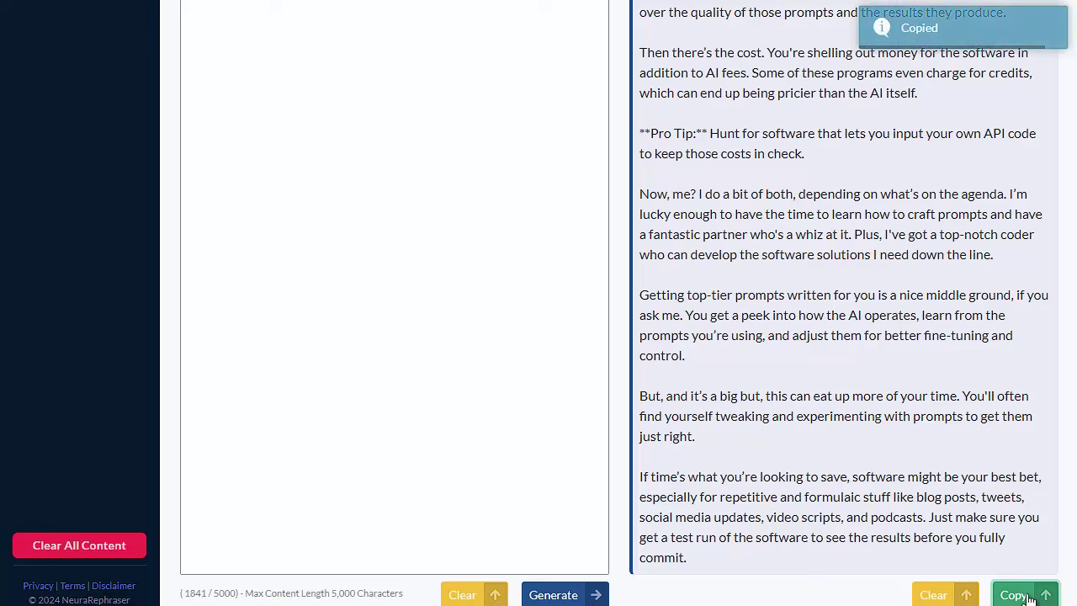
click(451, 268)
key(ctrl+v)
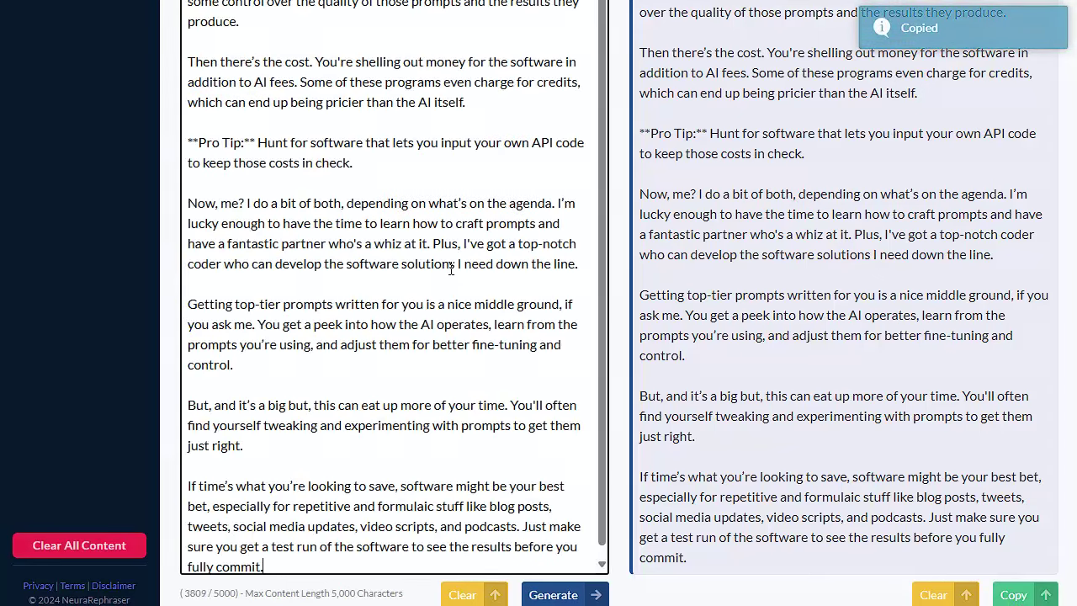
click(579, 589)
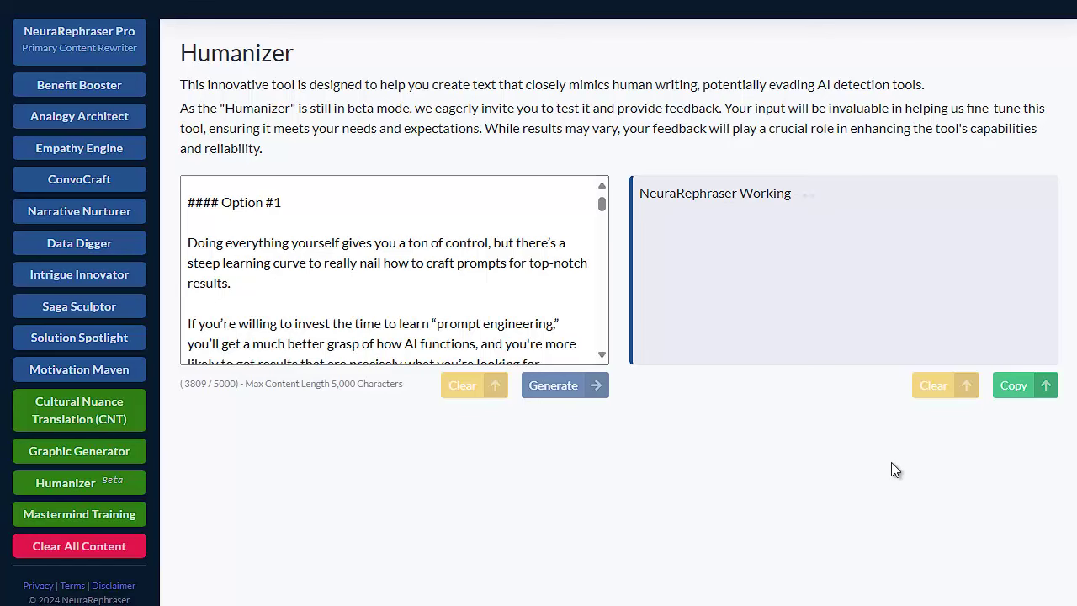
Wait for 'Response Generated!' on the third rewrite and copy the output.
scroll(836, 276, down, 5)
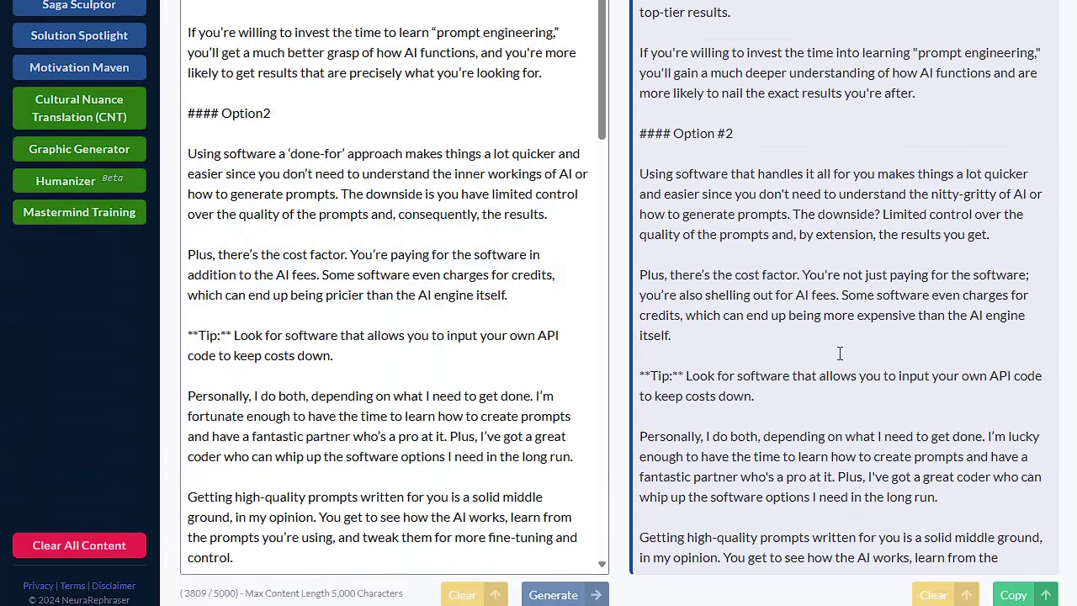
scroll(839, 353, down, 2)
scroll(850, 351, down, 5)
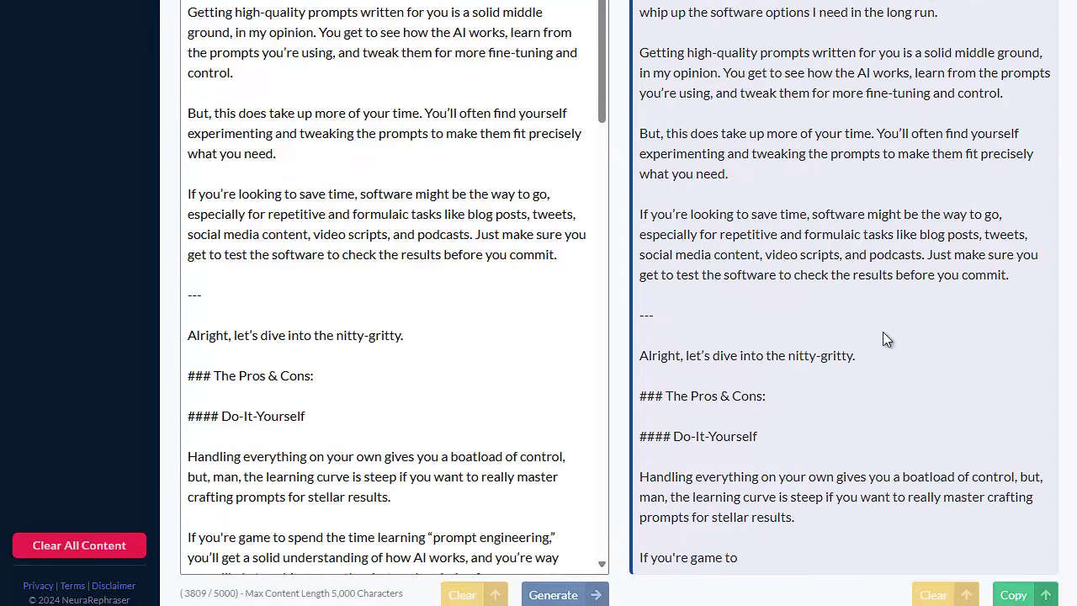
scroll(1021, 535, down, 5)
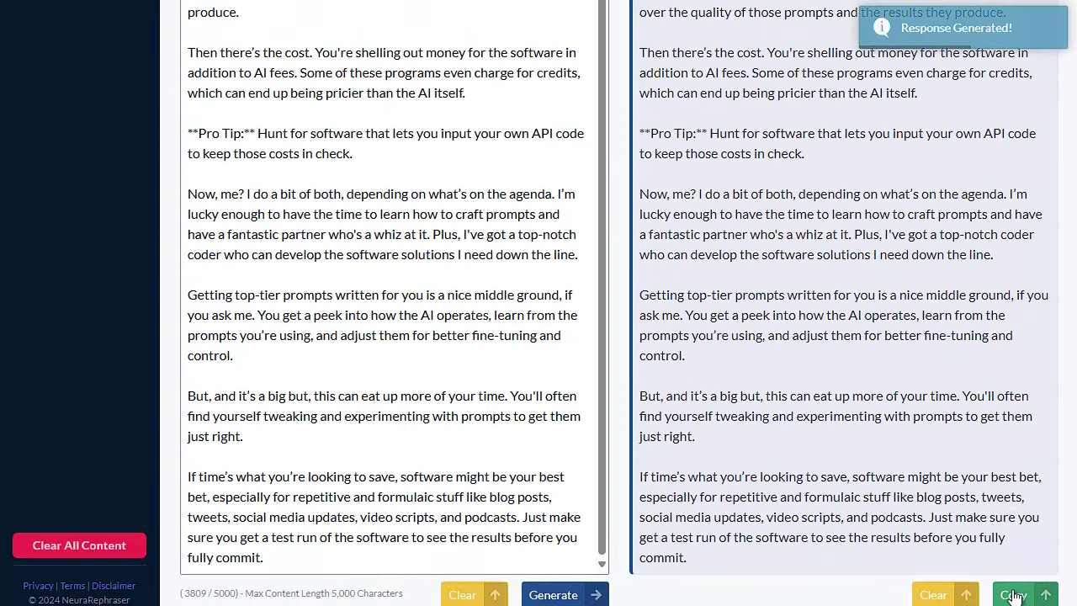
click(1012, 593)
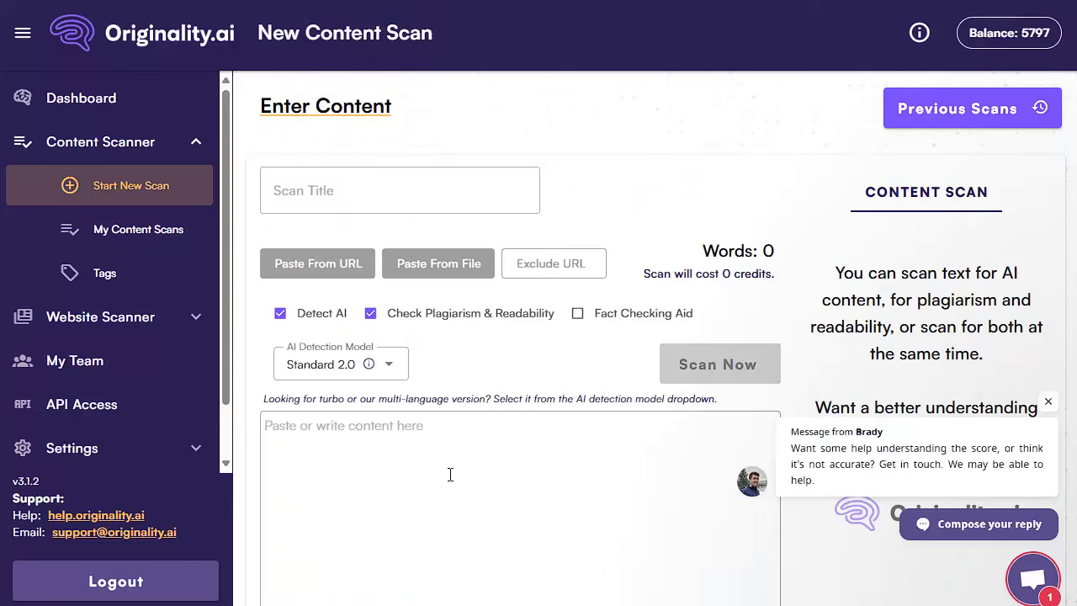
Scan the 657-word third rewrite (87% Original, 13% AI), then reset to a new scan.
key(ctrl+v)
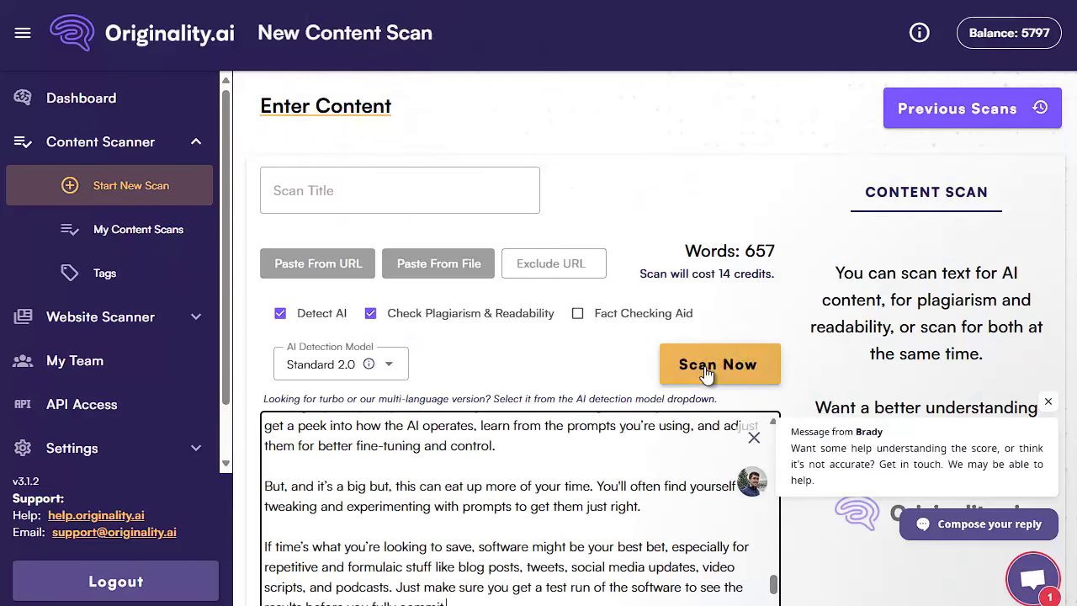
click(706, 370)
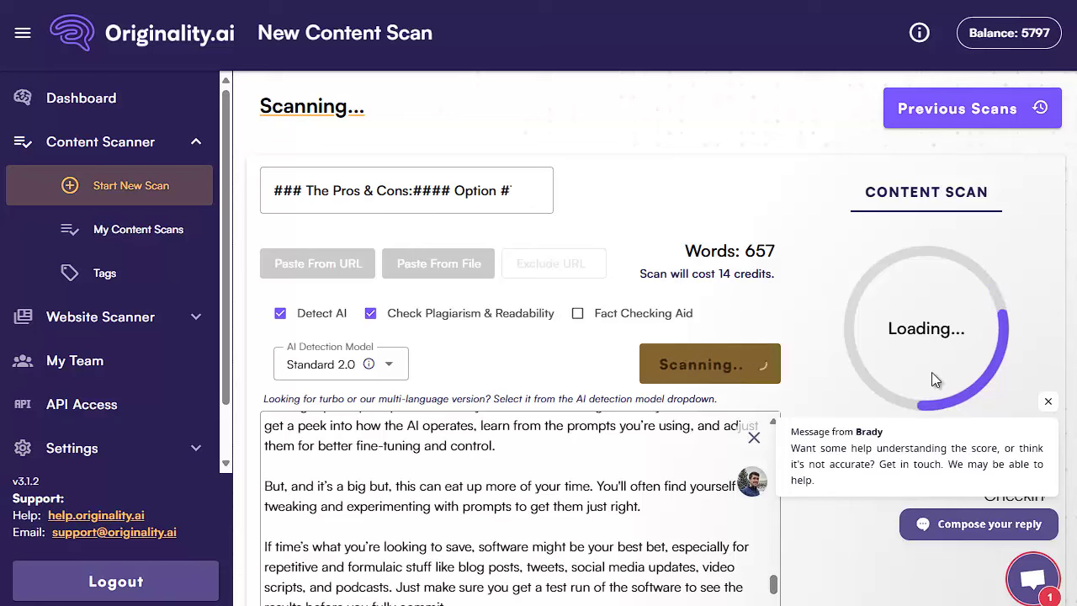
click(1044, 402)
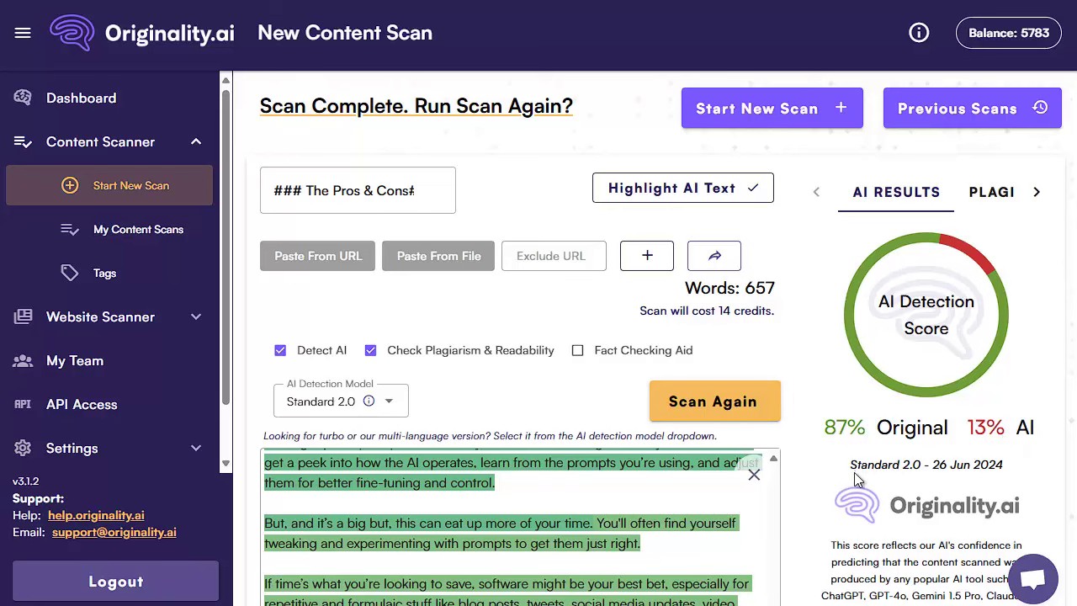
click(761, 112)
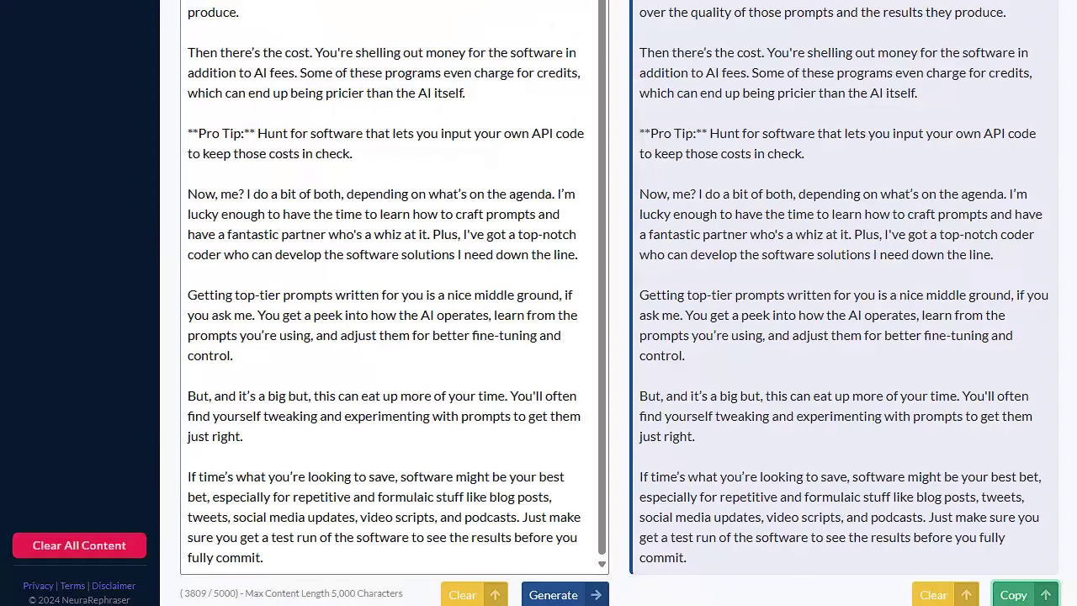
Clear the Humanizer's input and output, and copy the original article text from the blog.
click(462, 594)
click(933, 594)
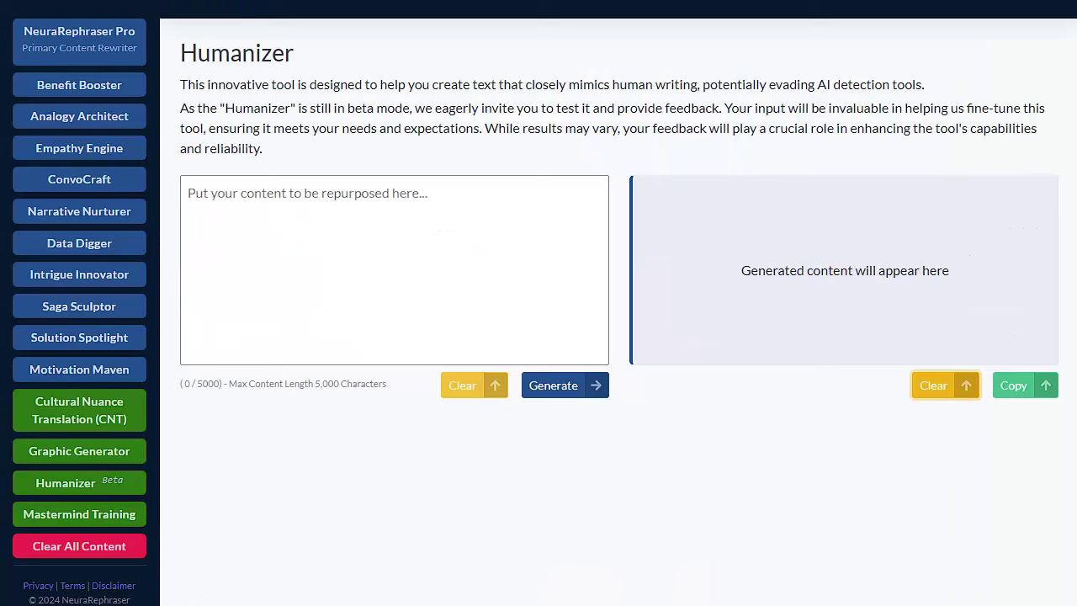
click(336, 1)
right_click(431, 219)
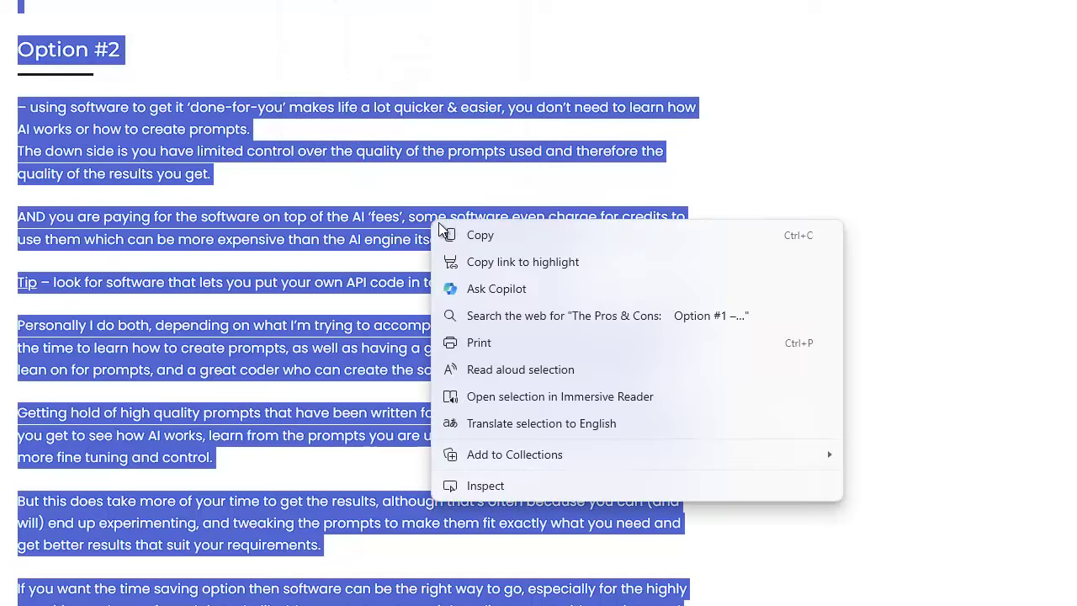
click(459, 235)
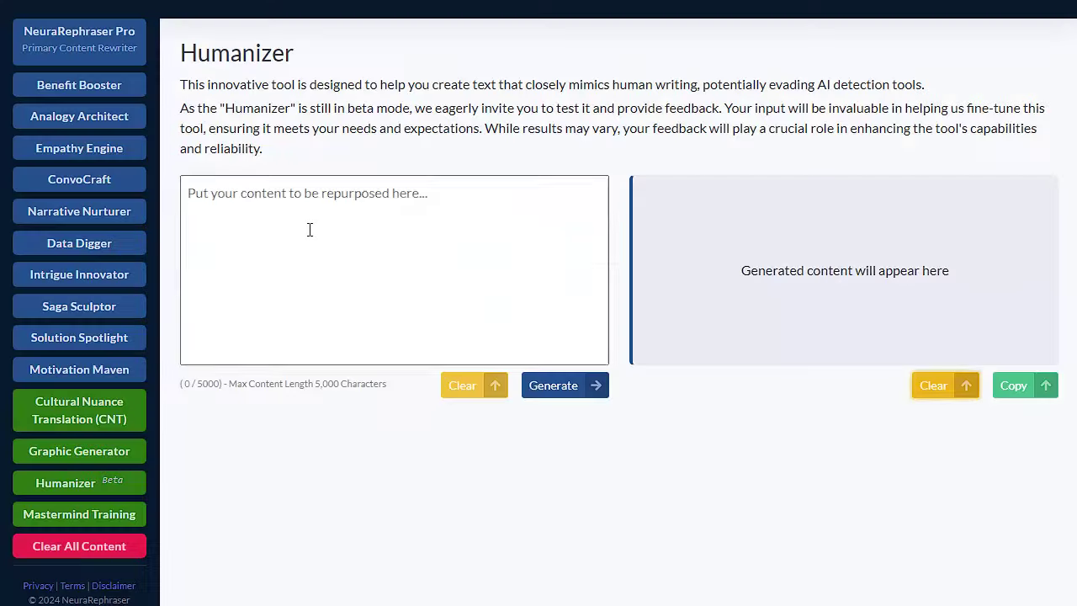
Humanize the pasted 2031-character article and copy the fresh rewrite.
click(309, 230)
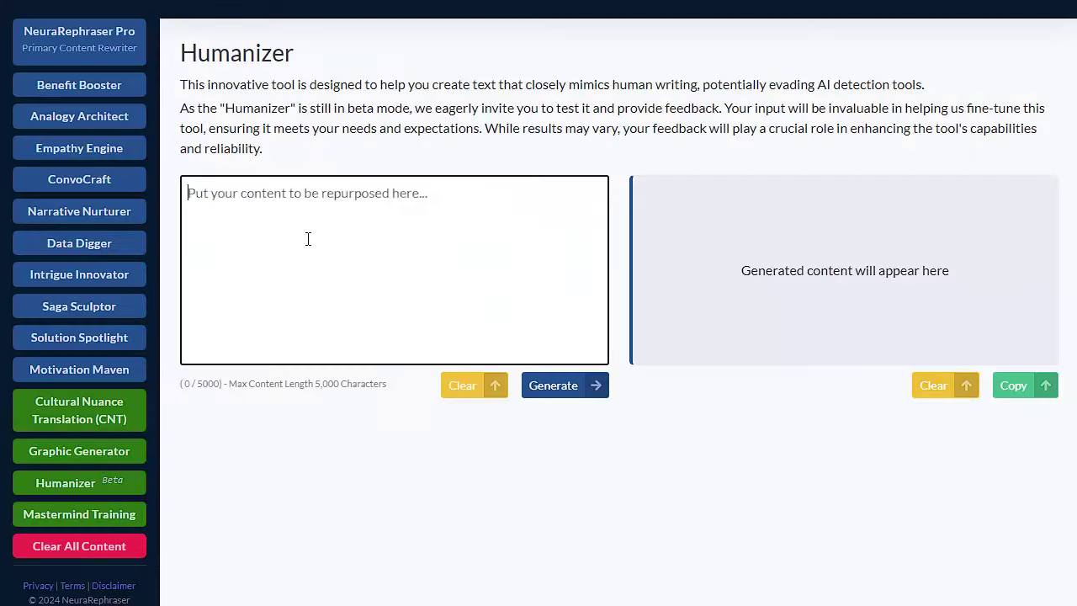
key(ctrl+v)
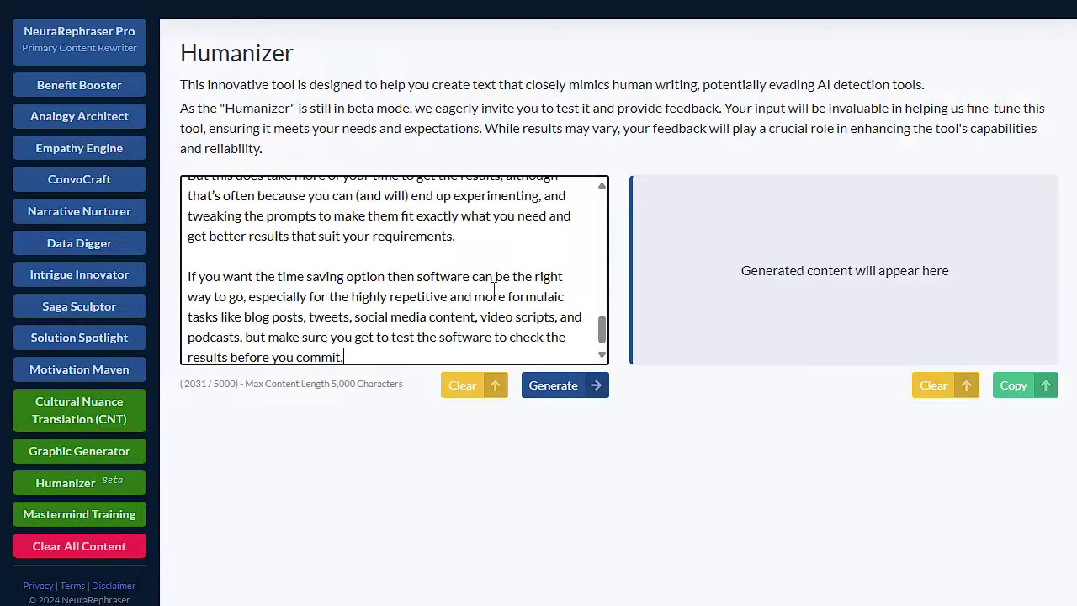
click(558, 391)
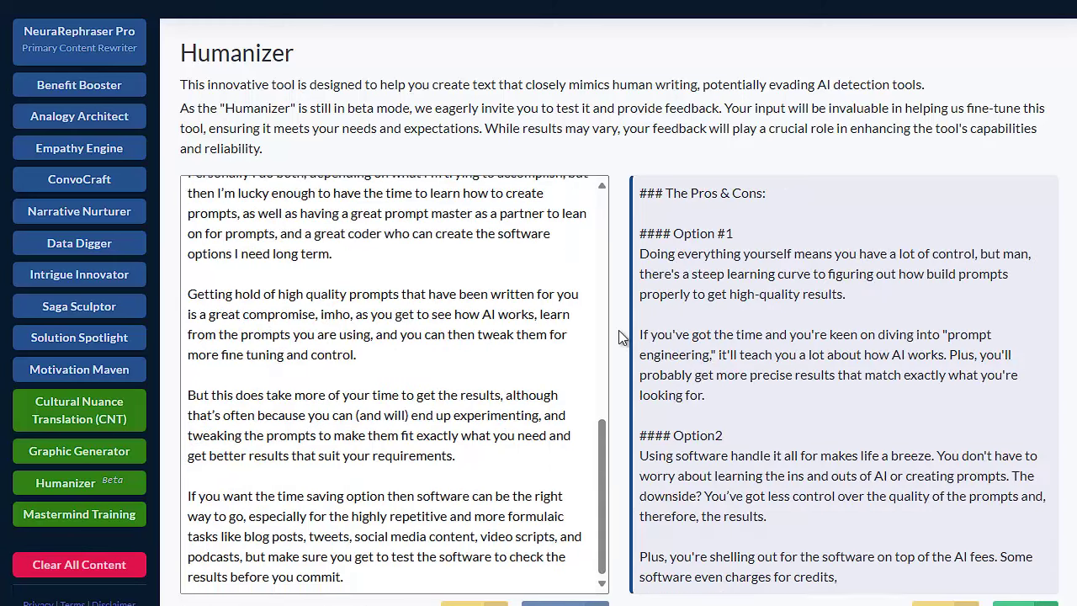
scroll(624, 337, down, 1)
scroll(626, 337, down, 3)
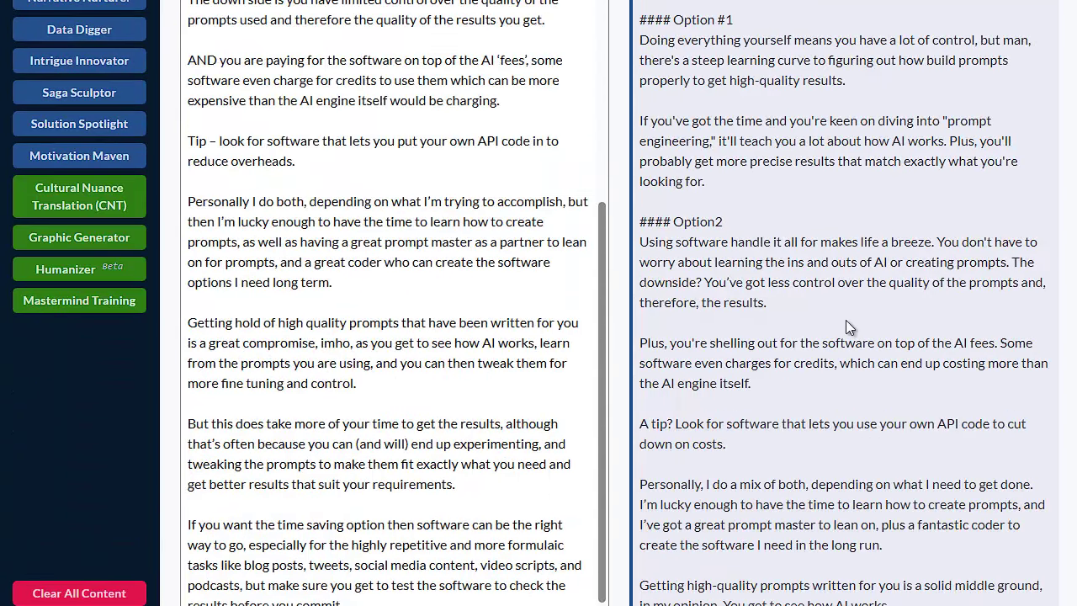
scroll(848, 321, down, 2)
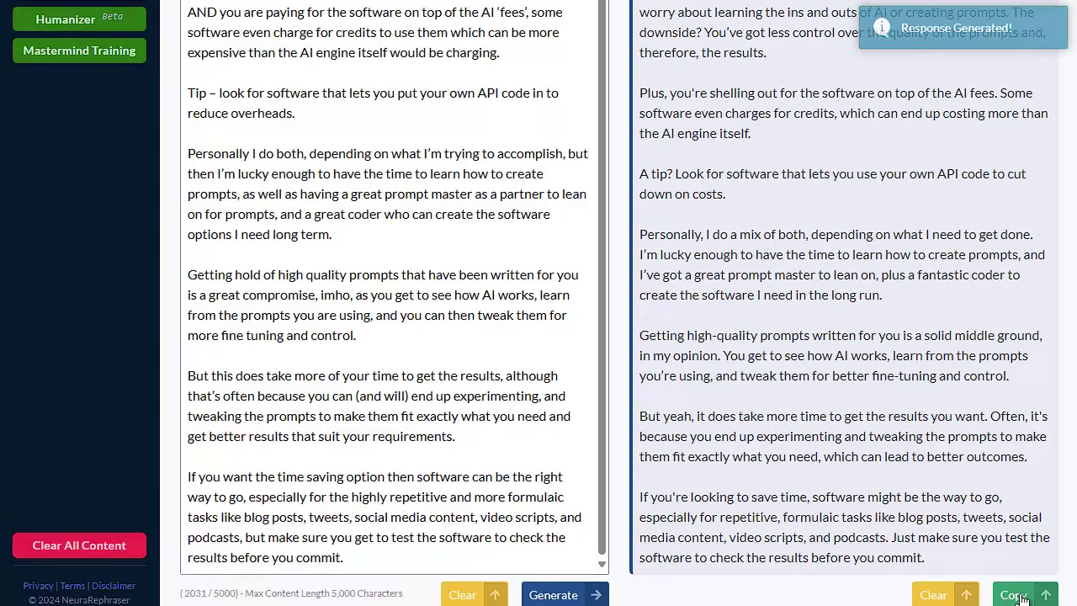
click(1018, 594)
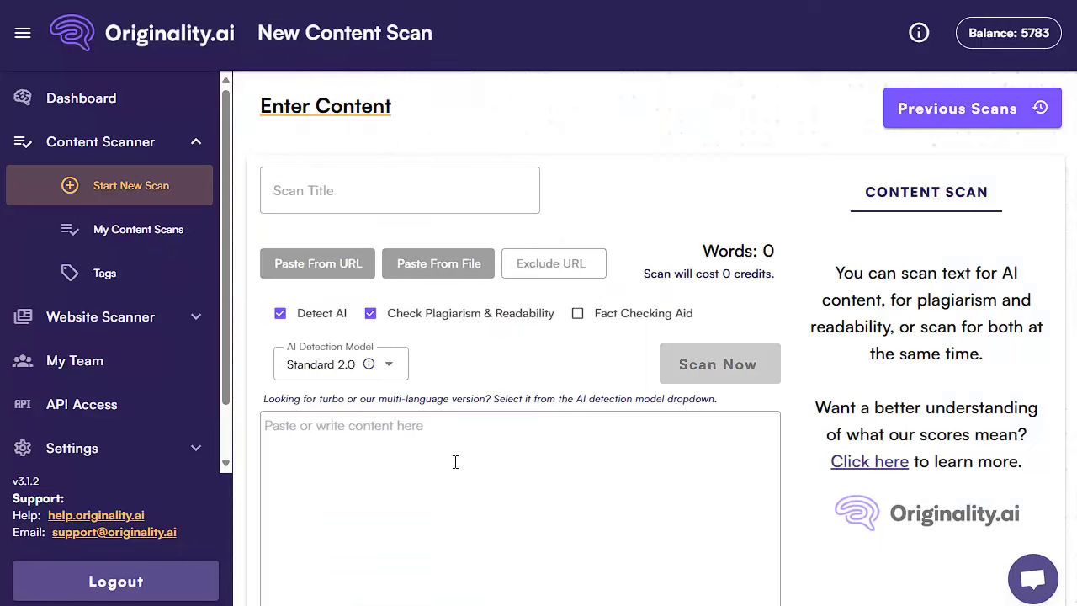
Scan the 321-word humanized rewrite in Originality.ai, scoring 98% Original.
click(519, 496)
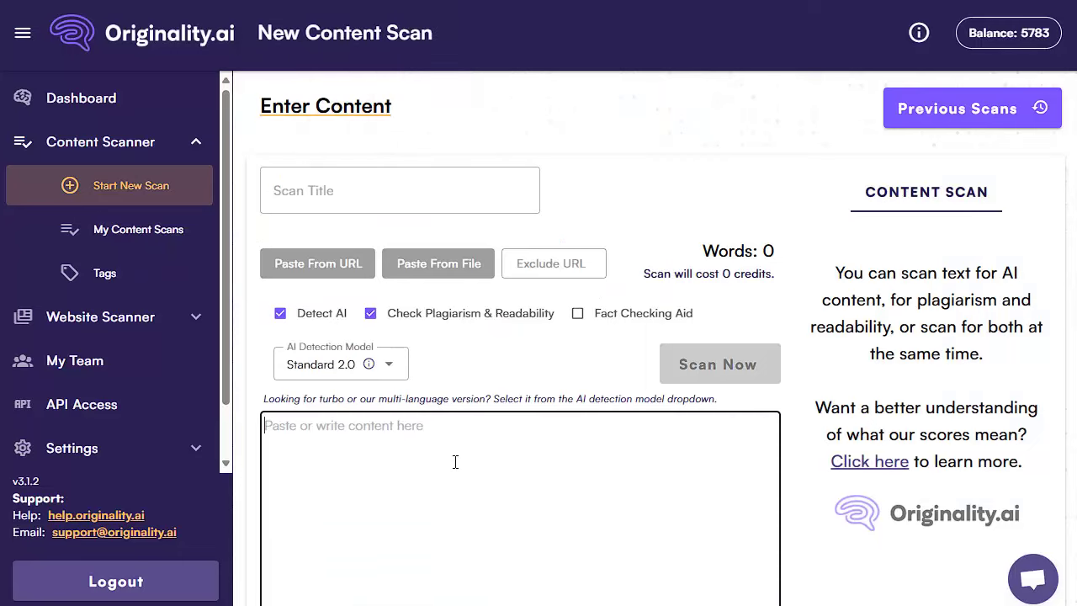
key(ctrl+v)
click(720, 364)
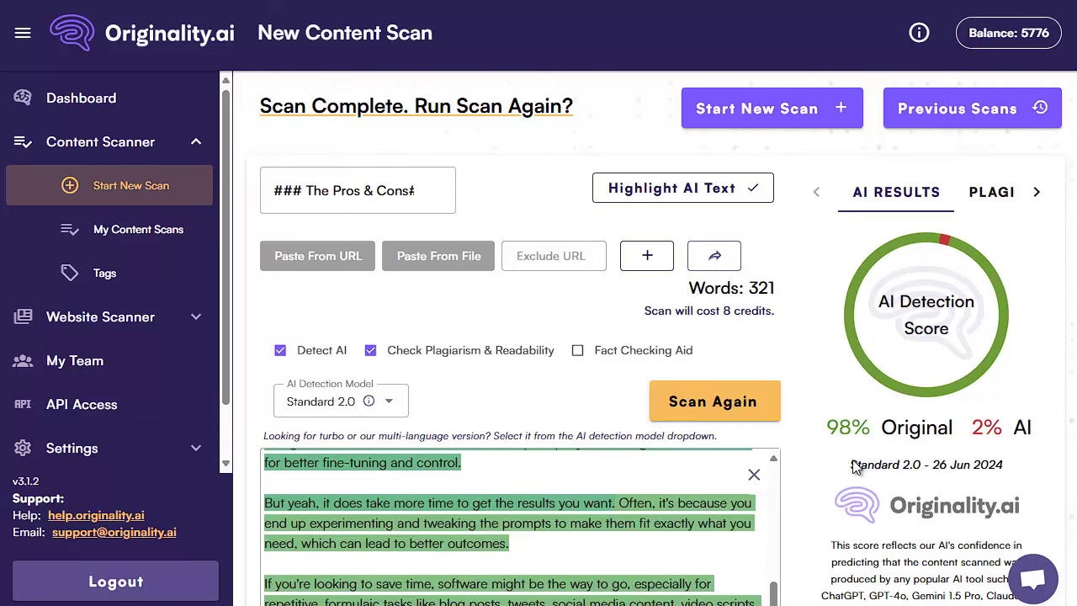
scroll(796, 398, down, 1)
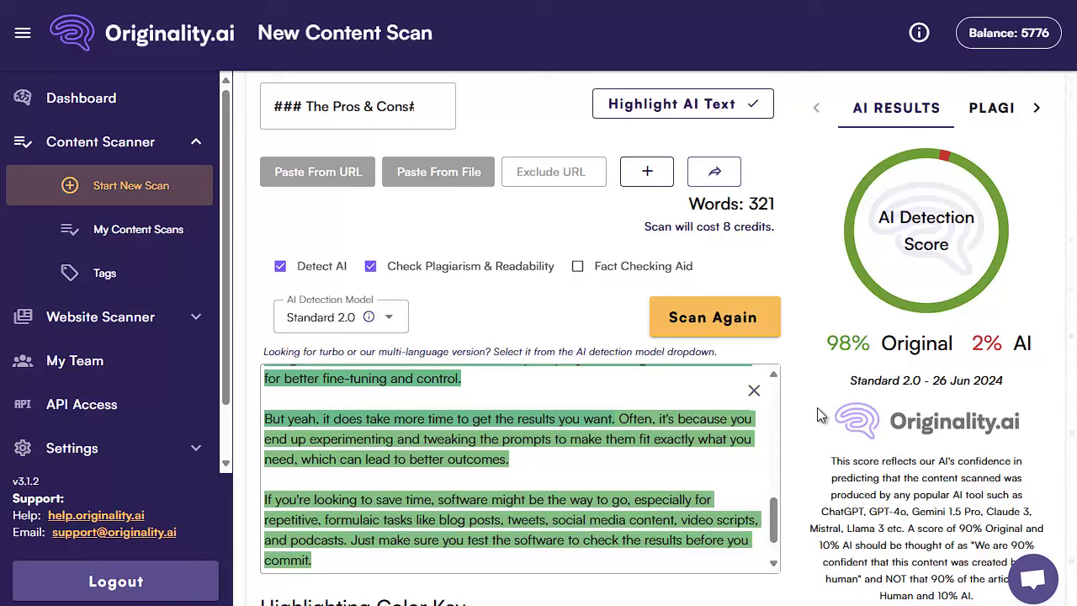
Copy ChatGPT's raw blog post on done-for-you marketing prompts and return to Originality.ai.
key(alt+Tab)
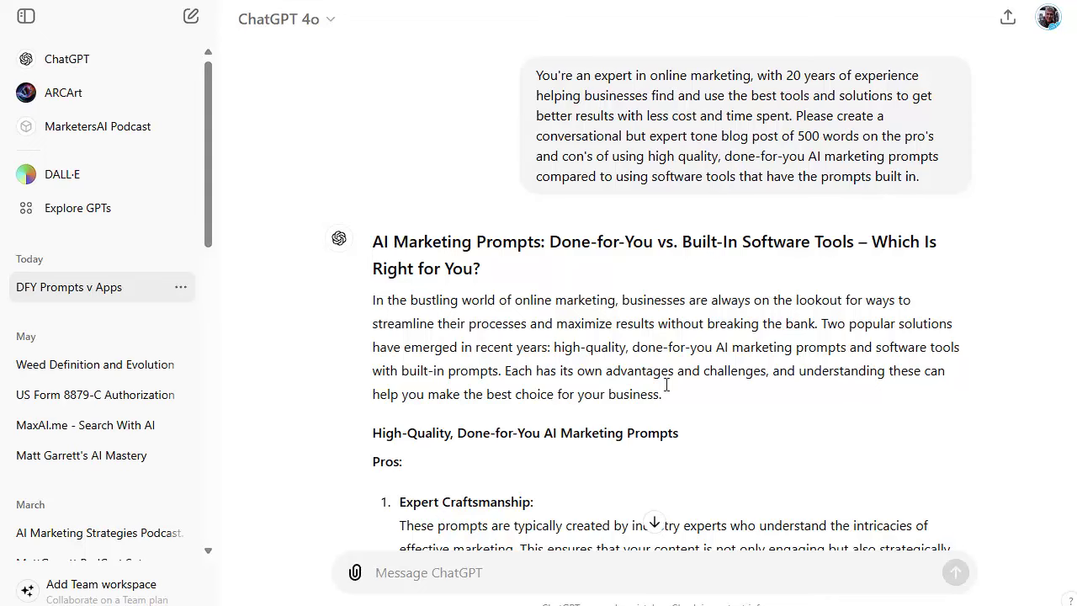
scroll(844, 463, down, 20)
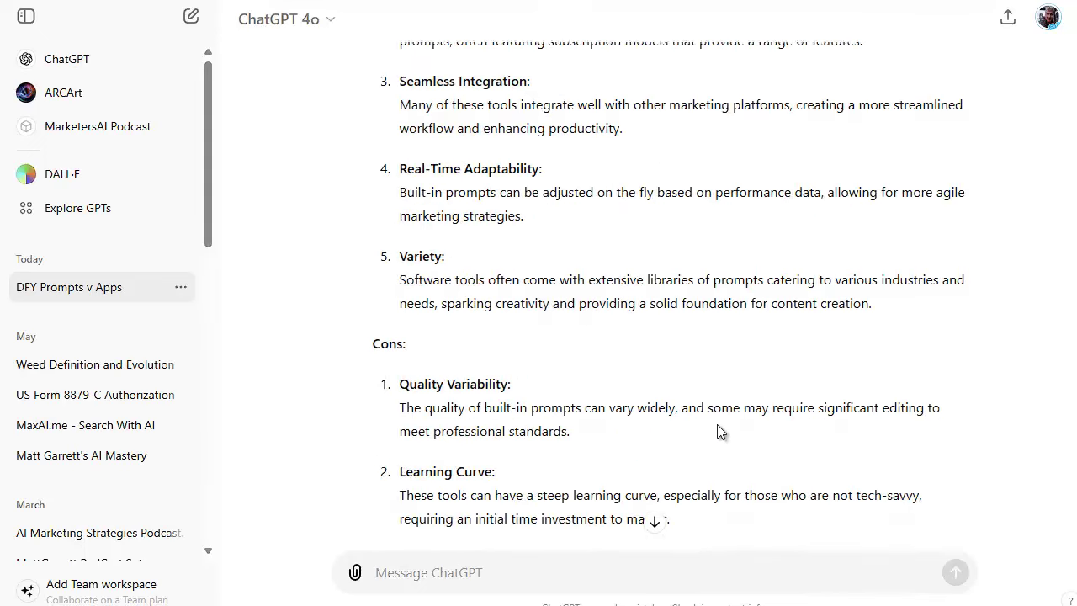
click(404, 479)
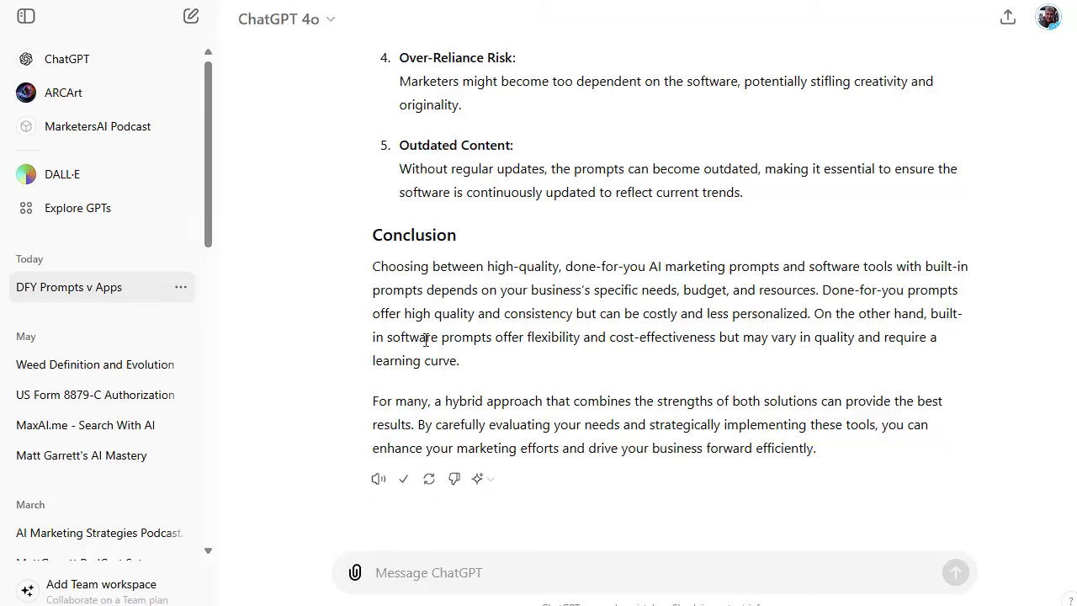
key(alt+Tab)
Paste the 612-word ChatGPT blog post into Originality.ai and start the AI scan.
click(447, 507)
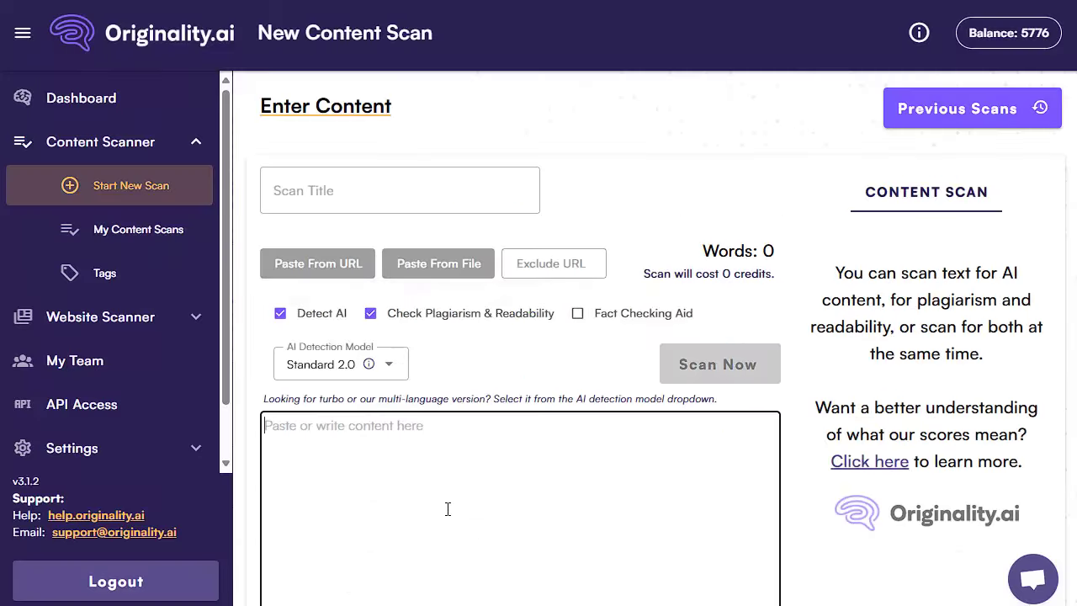
key(ctrl+v)
click(724, 364)
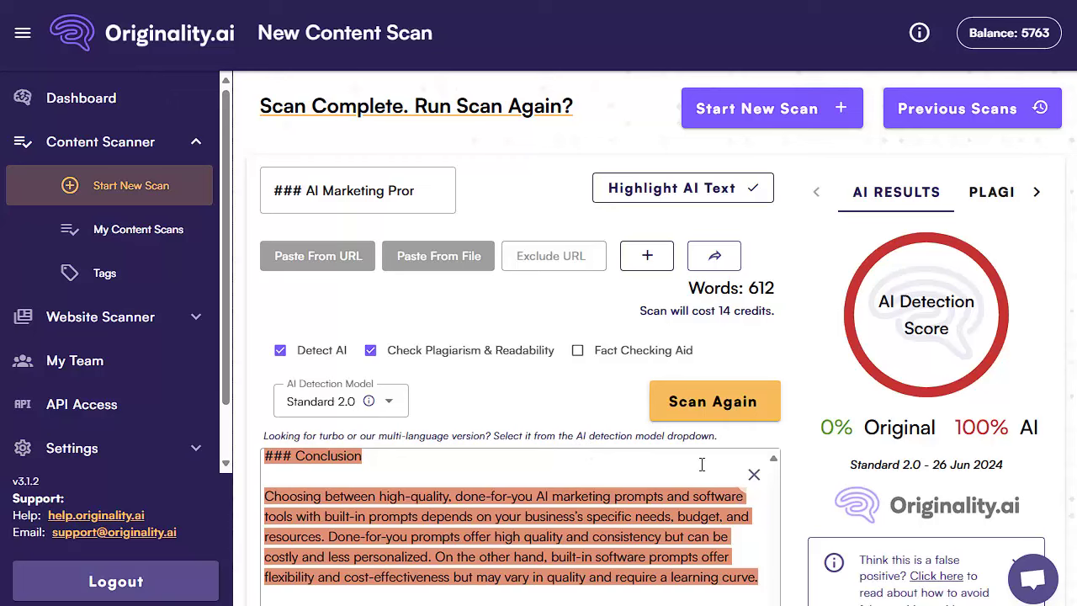
Dismiss the support chat and review the highlighted results showing 0% Original, 100% AI.
scroll(863, 409, down, 2)
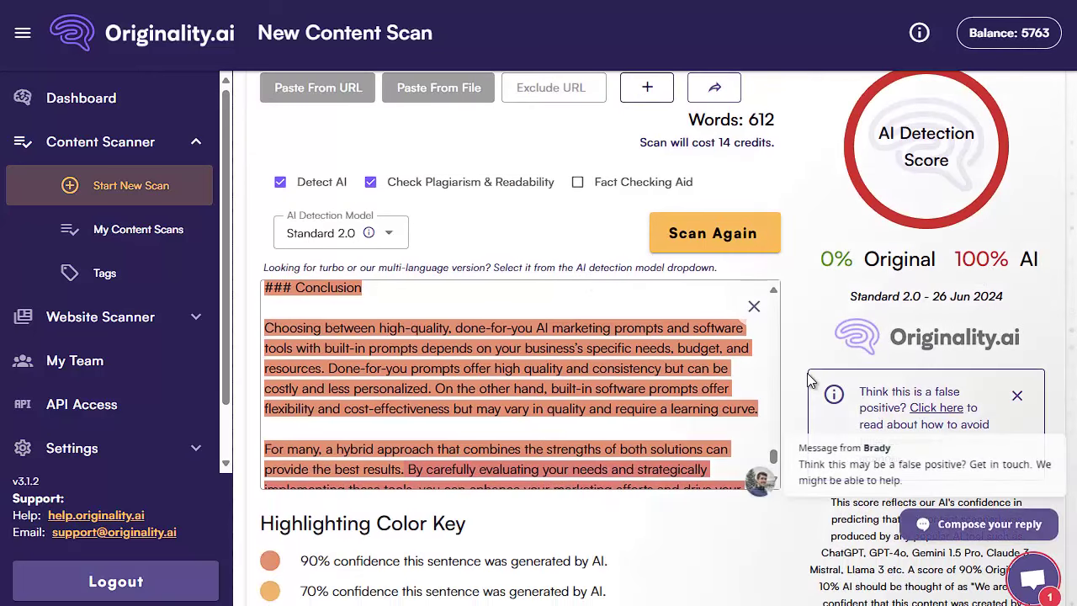
click(1043, 419)
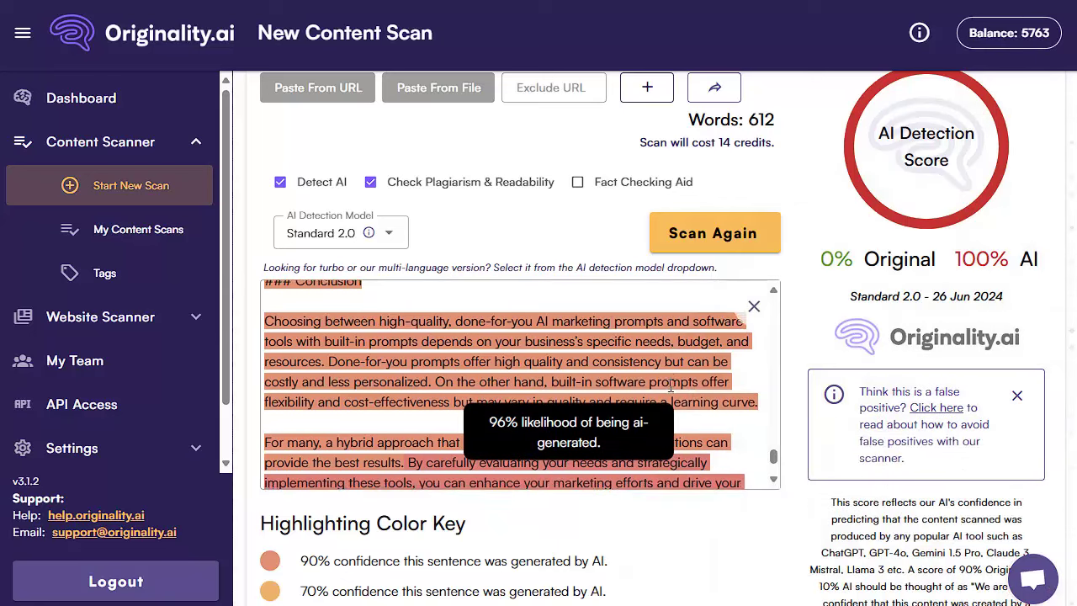
scroll(673, 403, down, 1)
scroll(675, 412, up, 8)
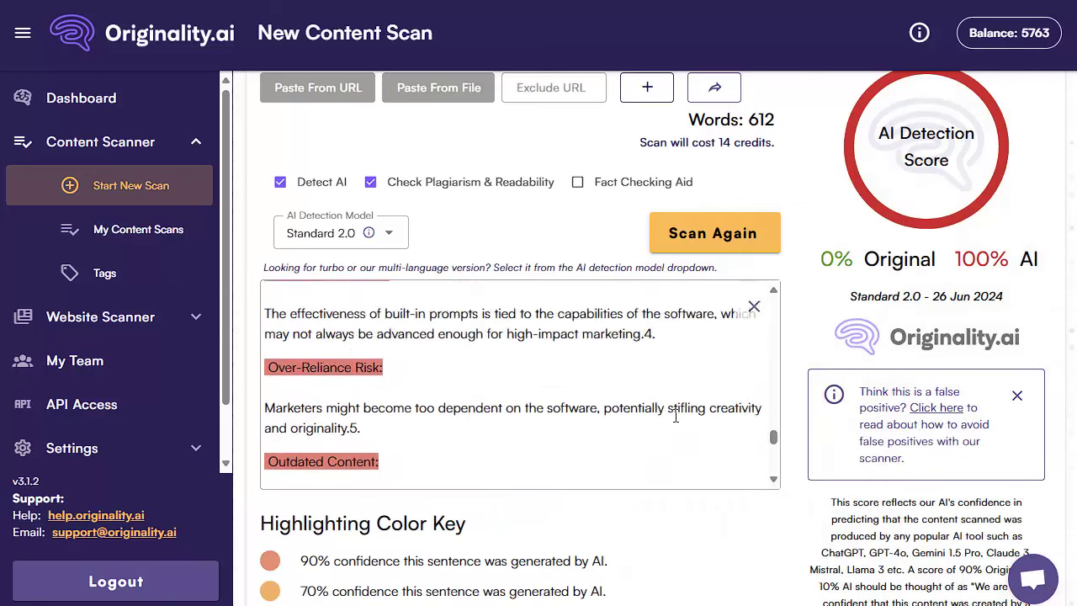
scroll(675, 406, up, 8)
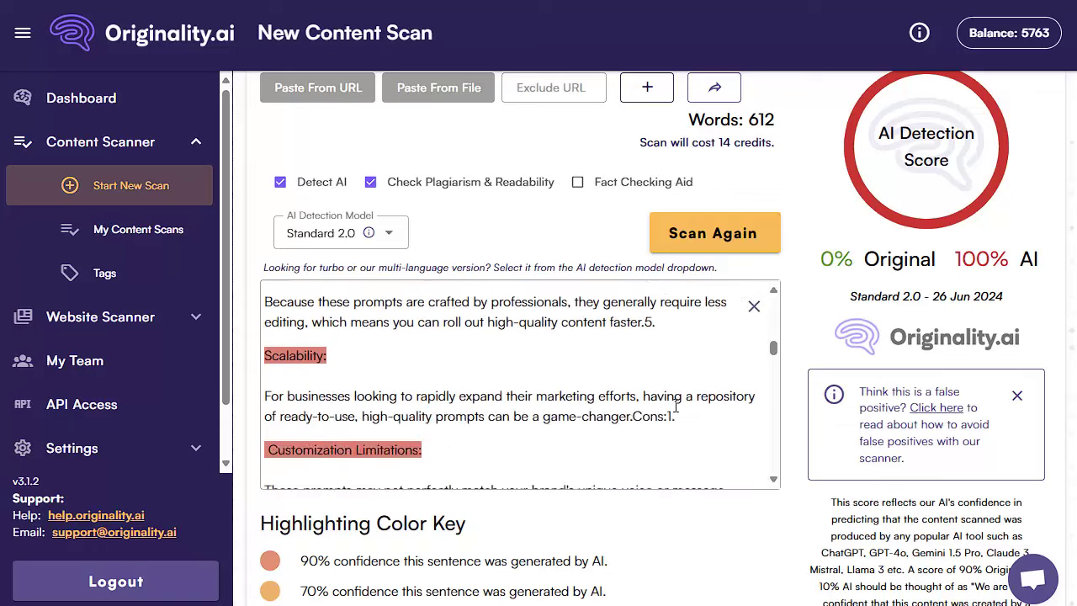
scroll(675, 406, up, 6)
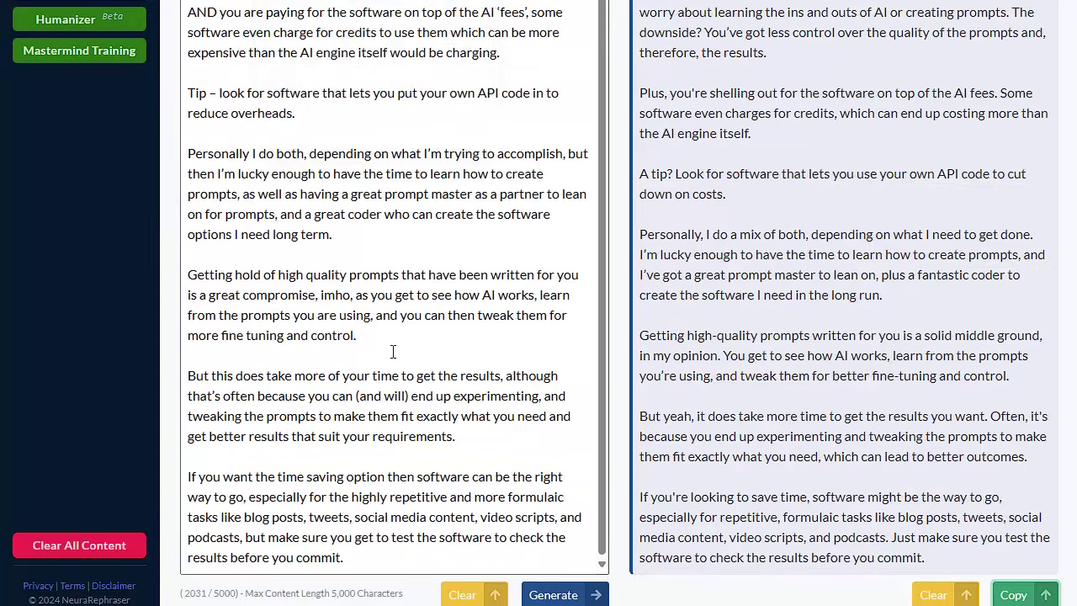
scroll(392, 351, up, 10)
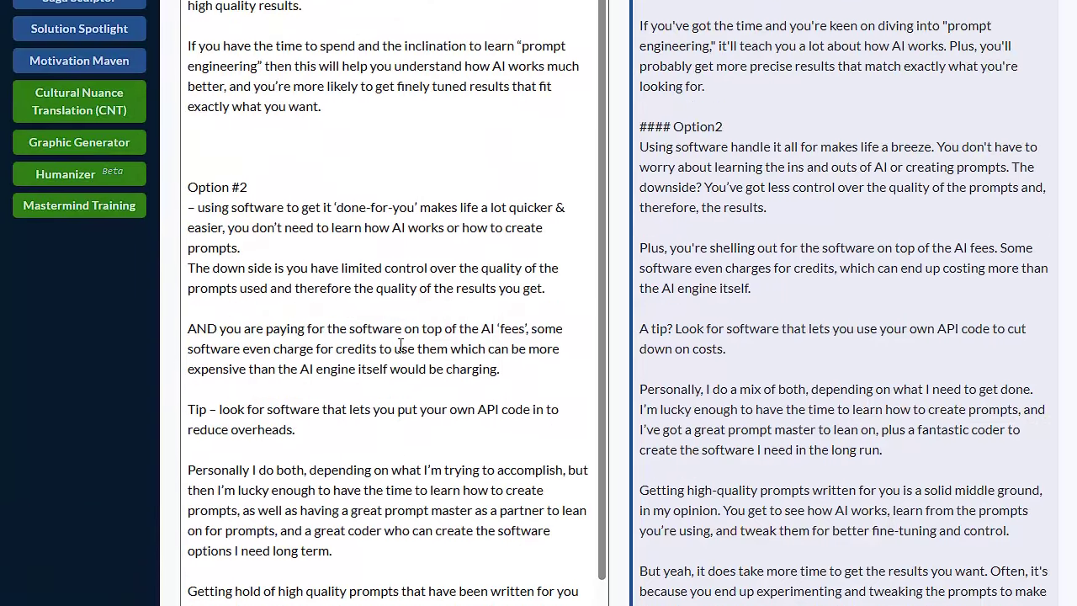